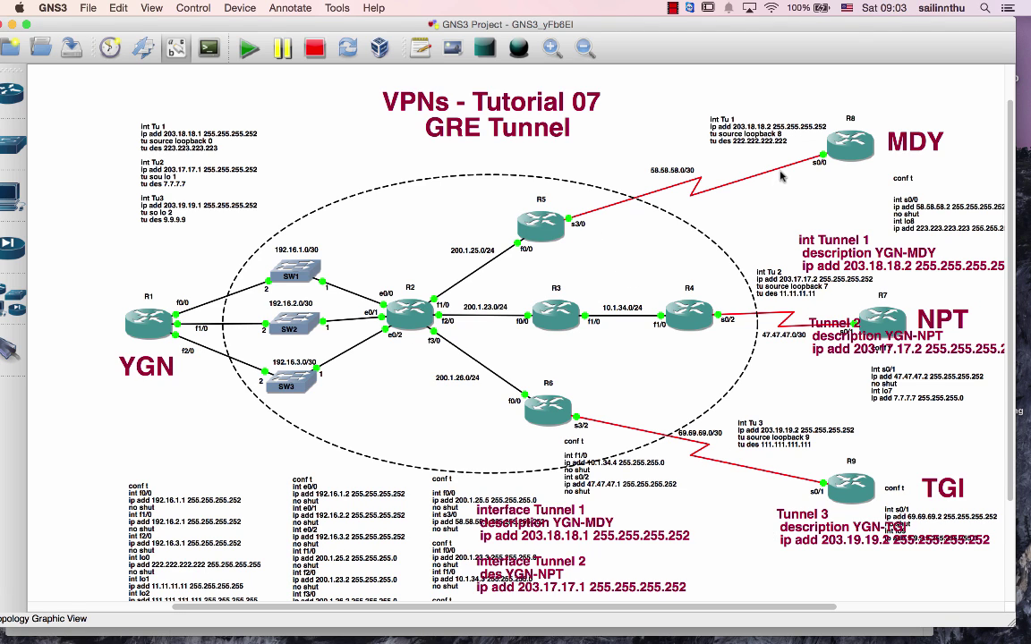
Step: Start a packet capture on the R5–R8 serial link with R8 s0/0 (encapsulation:PPP) as the source
{"action": "right_click", "coordinate": [805, 161]}
{"action": "left_click", "coordinate": [832, 173]}
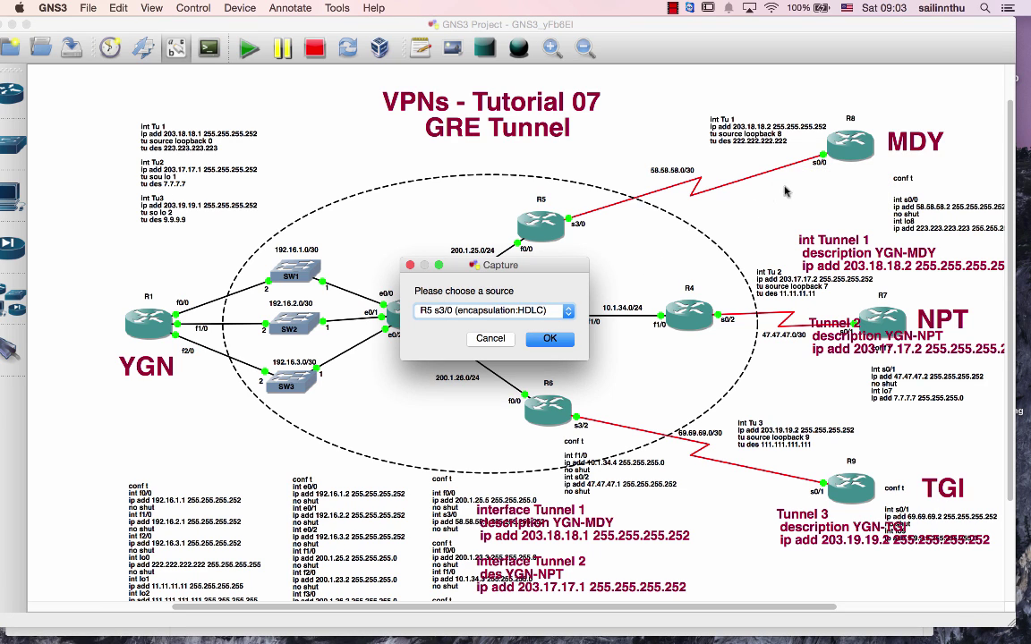
{"action": "left_click", "coordinate": [555, 311]}
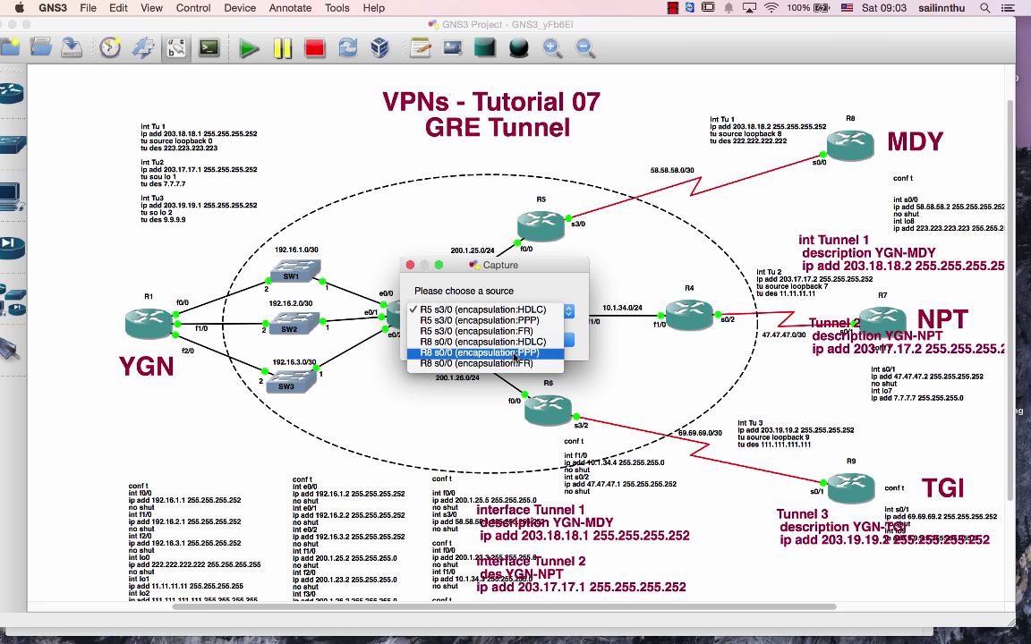
{"action": "left_click", "coordinate": [539, 353]}
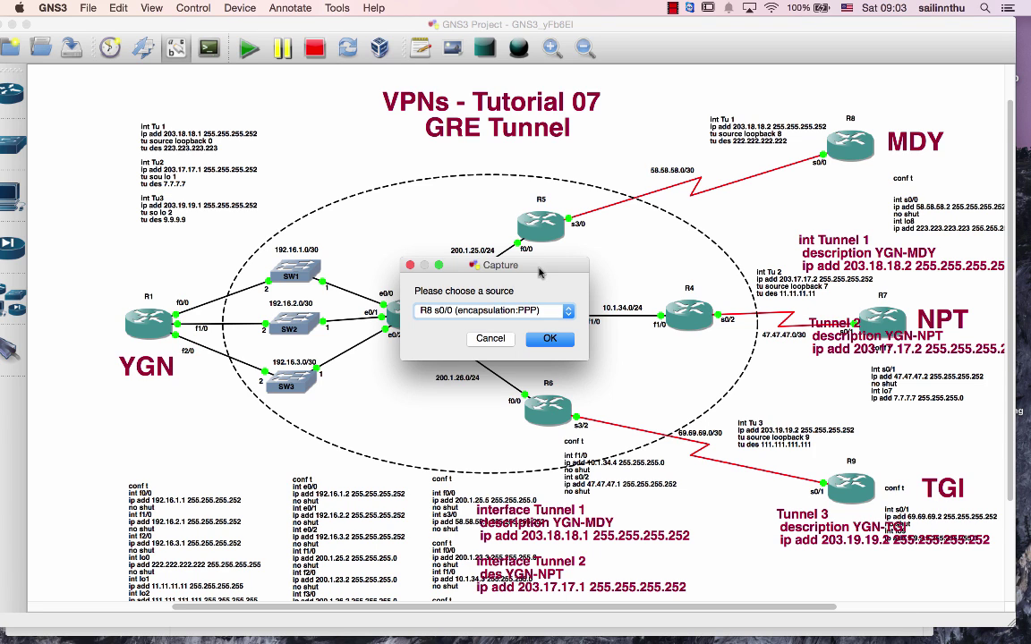
{"action": "left_click", "coordinate": [562, 338]}
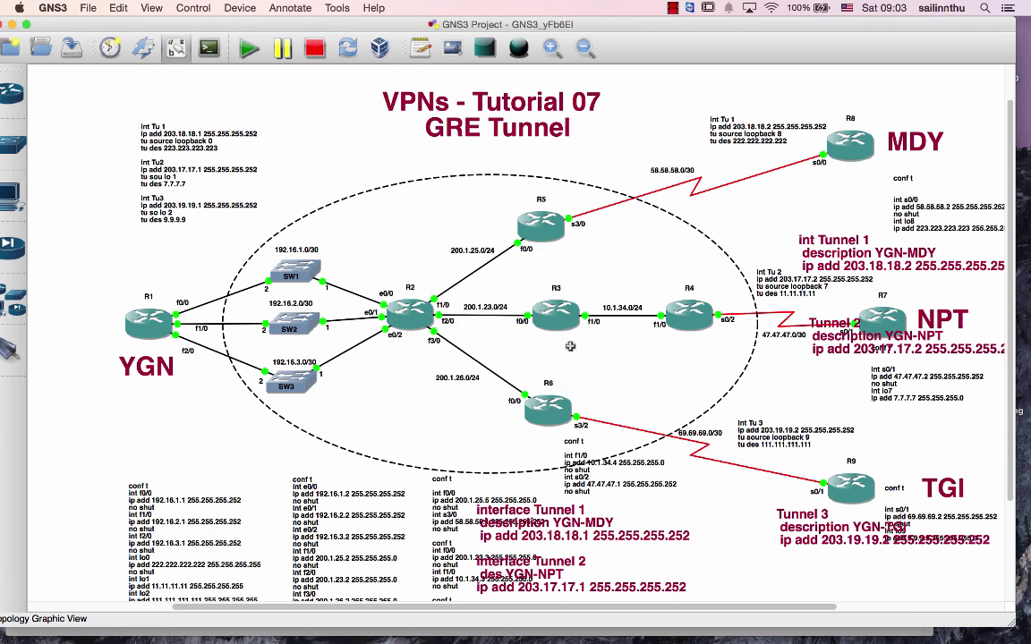
Step: Open R5_to_R8.cap from the desktop's wireshark_capture folder in Wireshark, moving the covering windows out of the way
{"action": "left_click_drag", "start_coordinate": [297, 27], "coordinate": [356, 31]}
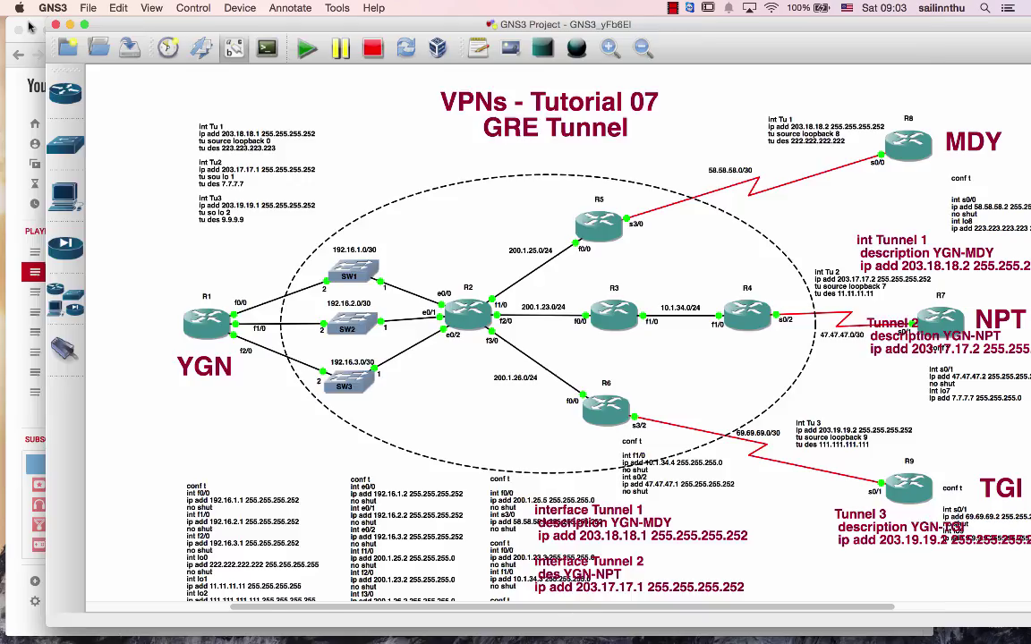
{"action": "left_click_drag", "start_coordinate": [29, 27], "coordinate": [72, 29]}
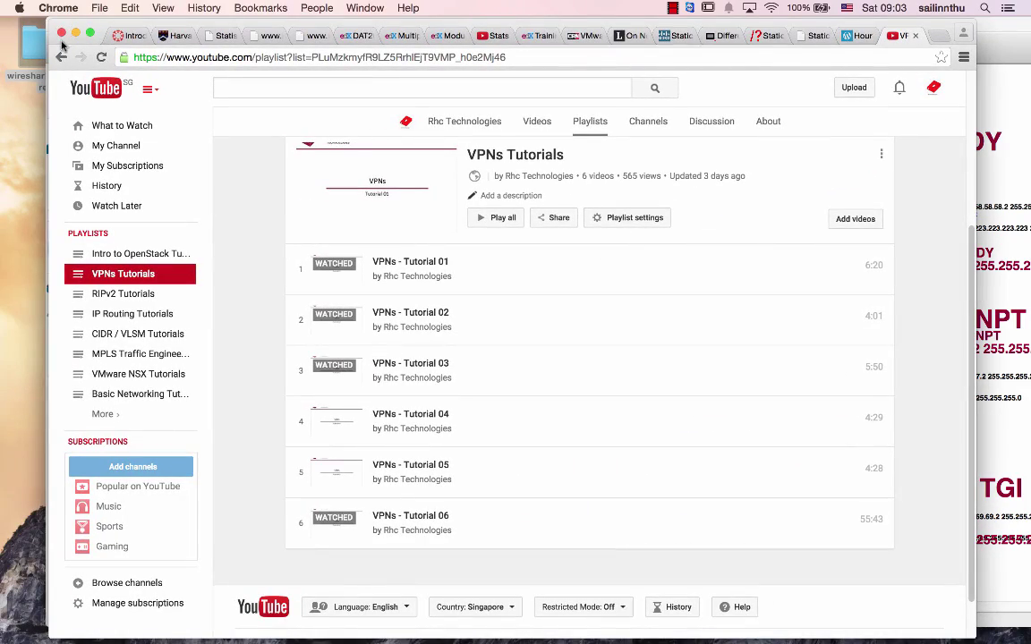
{"action": "left_click", "coordinate": [76, 33]}
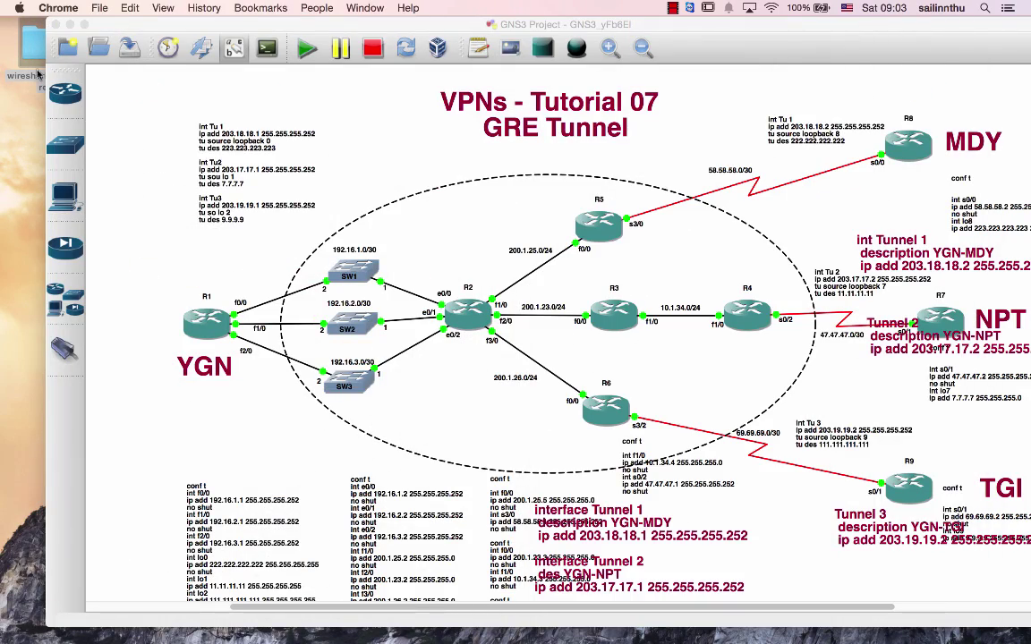
{"action": "double_click", "coordinate": [36, 75]}
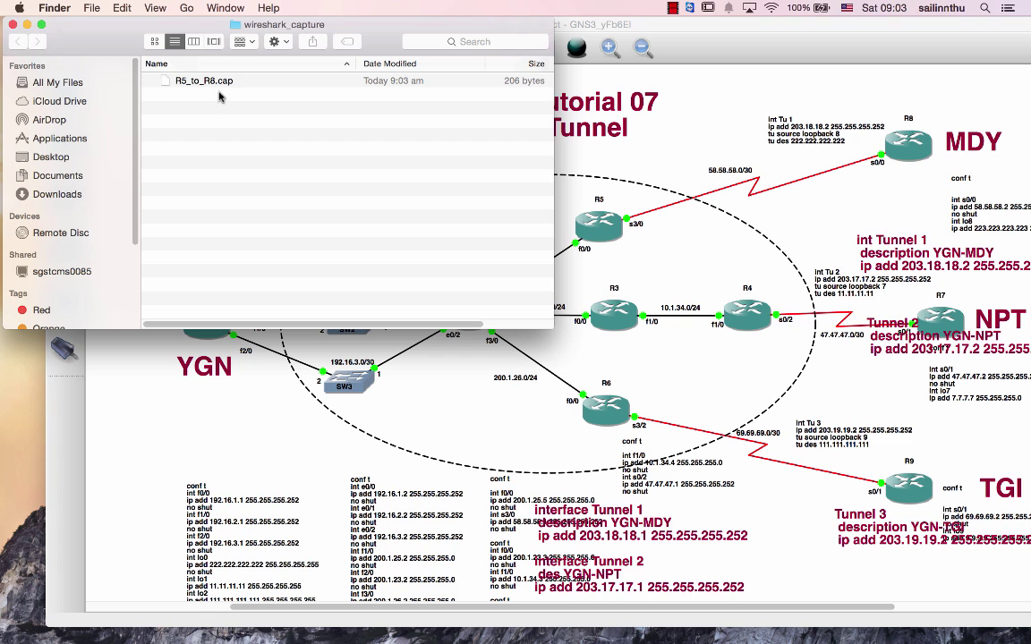
{"action": "double_click", "coordinate": [191, 82]}
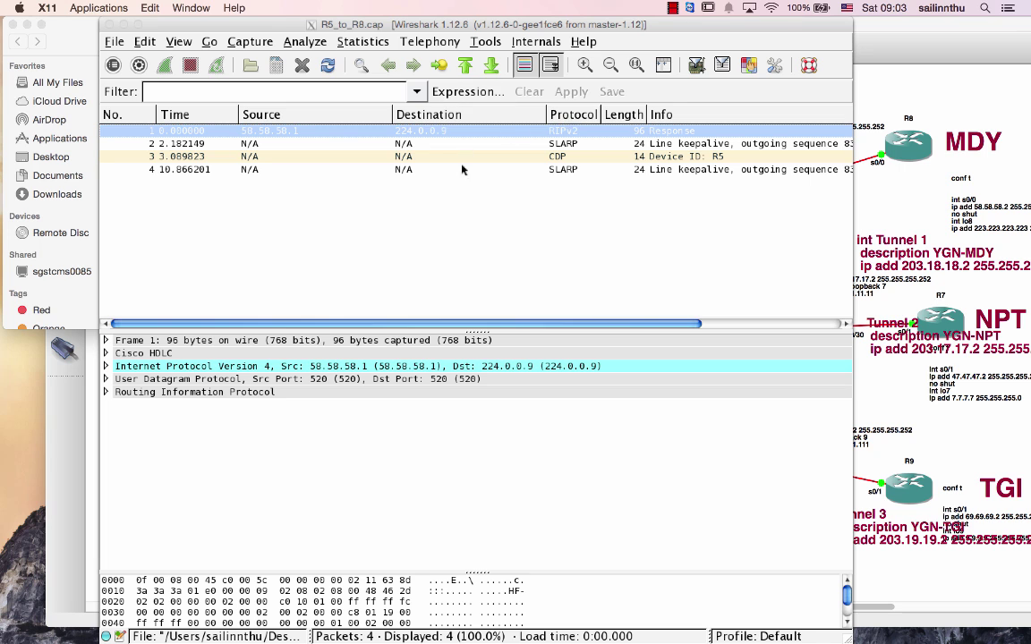
Step: Reload the R5_to_R8.cap capture file to bring in newly captured packets
{"action": "left_click", "coordinate": [327, 66]}
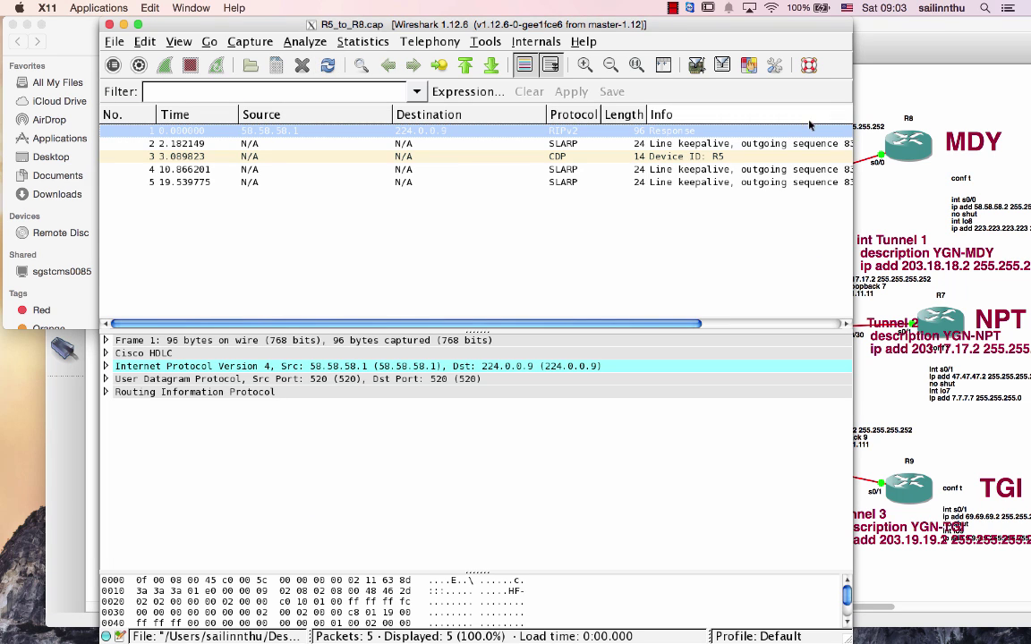
{"action": "left_click", "coordinate": [860, 133]}
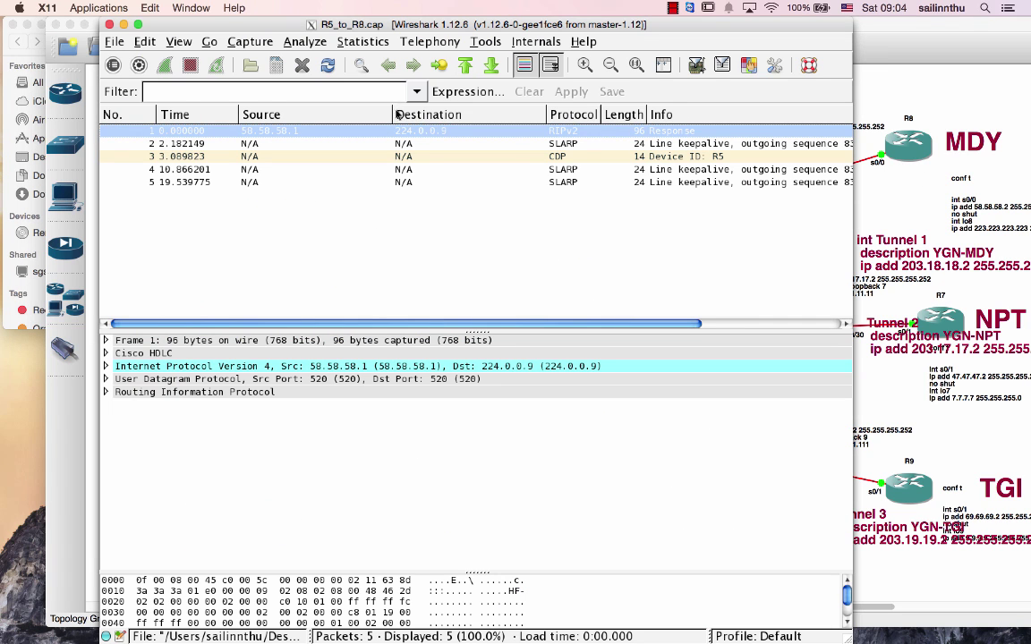
{"action": "left_click", "coordinate": [328, 67]}
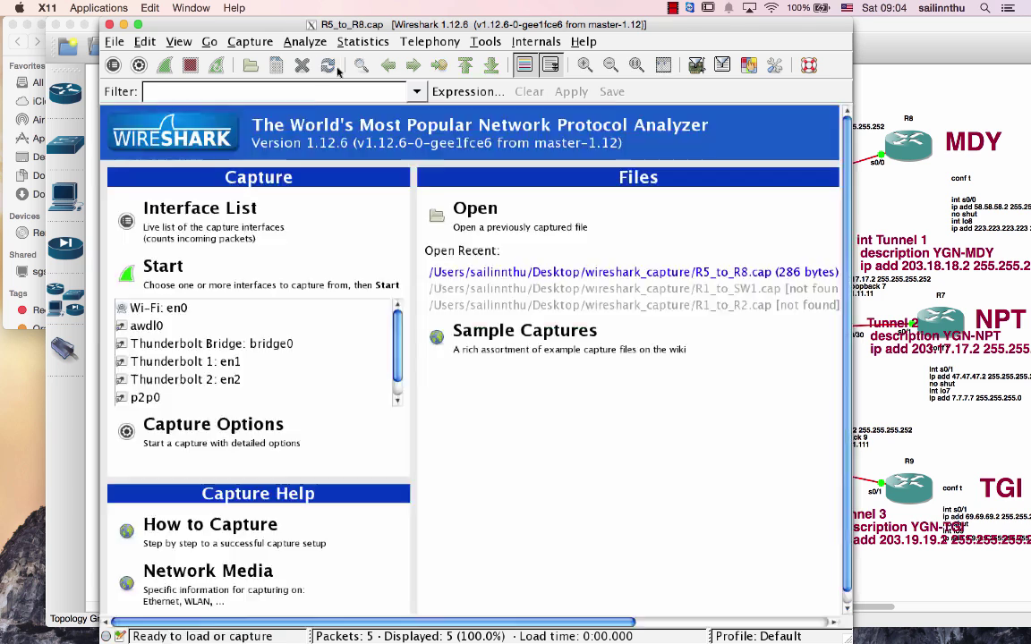
{"action": "left_click", "coordinate": [330, 68]}
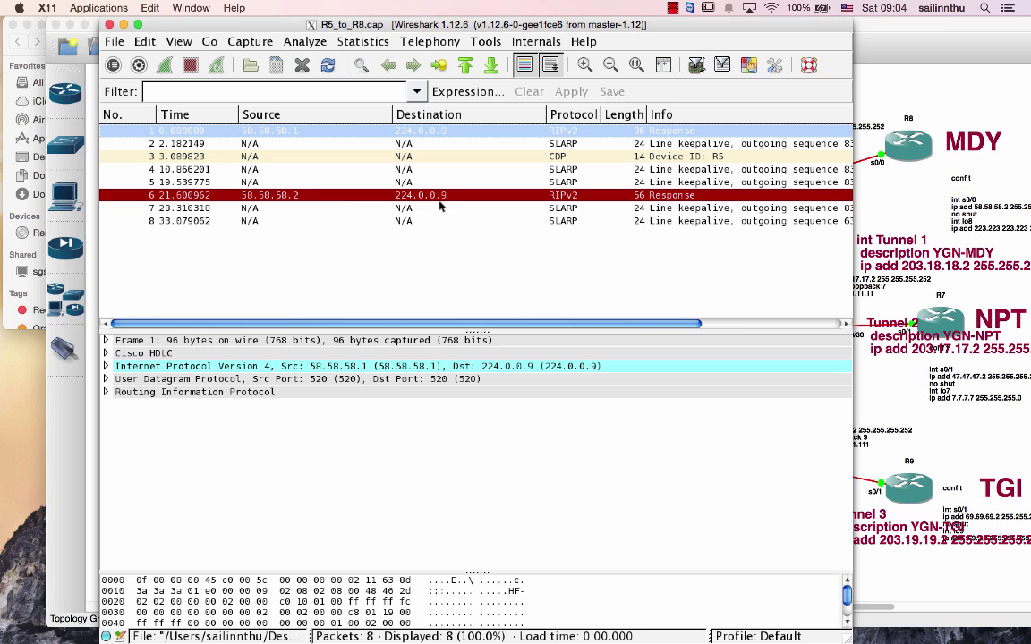
Step: Inspect the Cisco HDLC, IPv4, UDP and Routing Information Protocol layers of the RIPv2 response sent by 58.58.58.2
{"action": "left_click", "coordinate": [316, 198]}
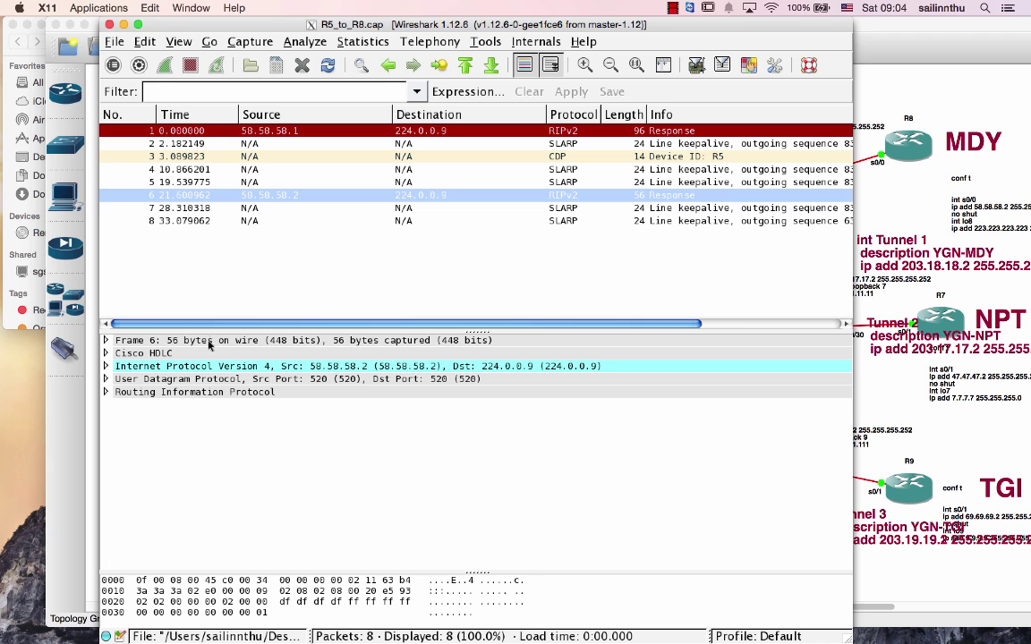
{"action": "left_click", "coordinate": [174, 353]}
{"action": "left_click", "coordinate": [175, 366]}
{"action": "left_click", "coordinate": [179, 379]}
{"action": "left_click", "coordinate": [203, 392]}
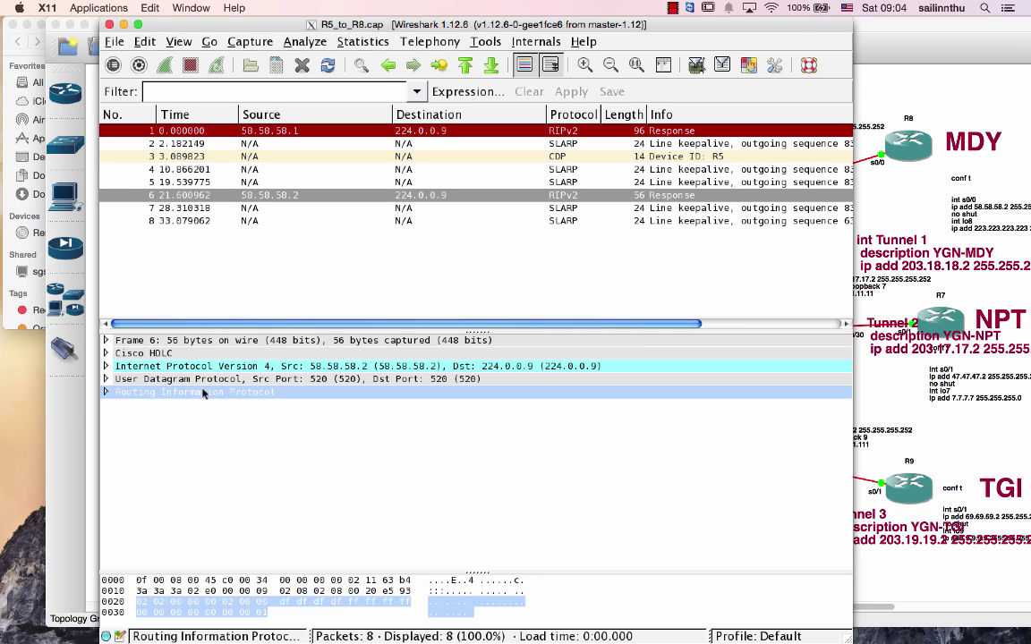
Step: Reload the R5_to_R8 capture several times and examine the packet list for new traffic between R5 and R8
{"action": "left_click", "coordinate": [327, 66]}
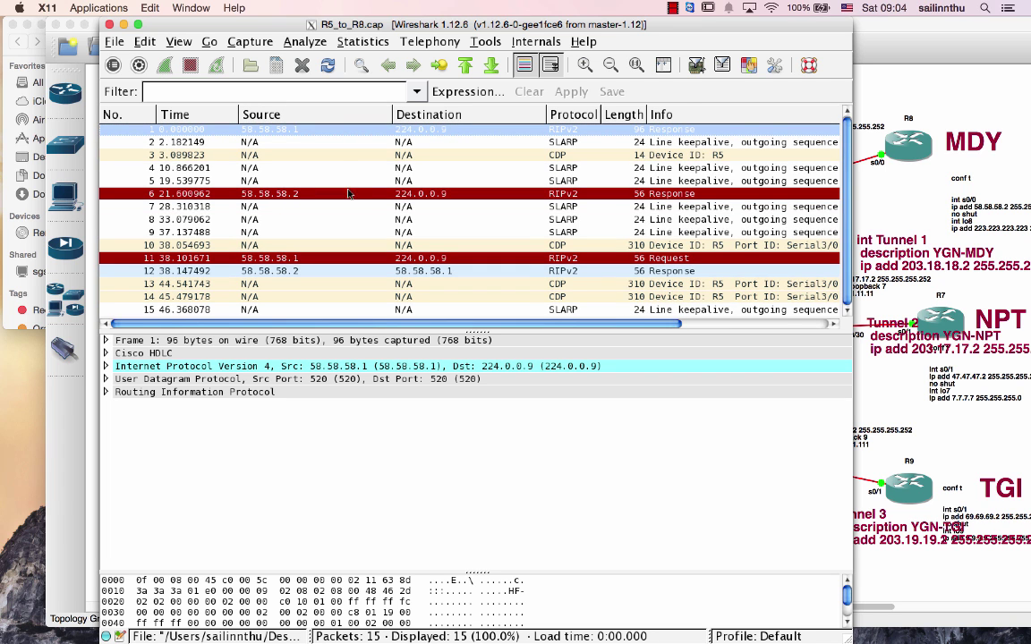
{"action": "left_click", "coordinate": [327, 65]}
{"action": "left_click", "coordinate": [327, 65]}
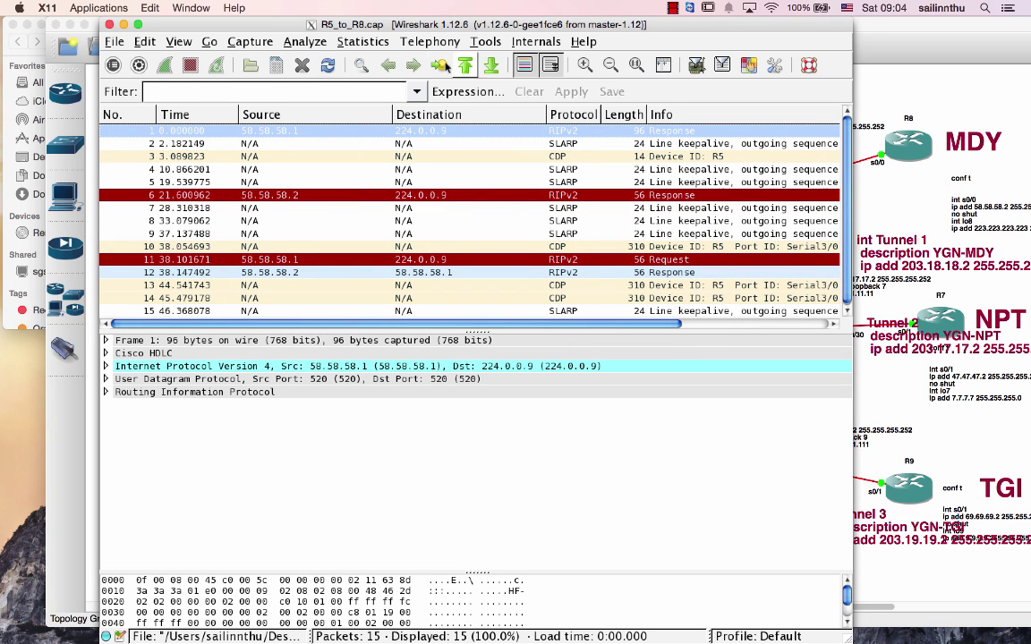
{"action": "left_click", "coordinate": [327, 67]}
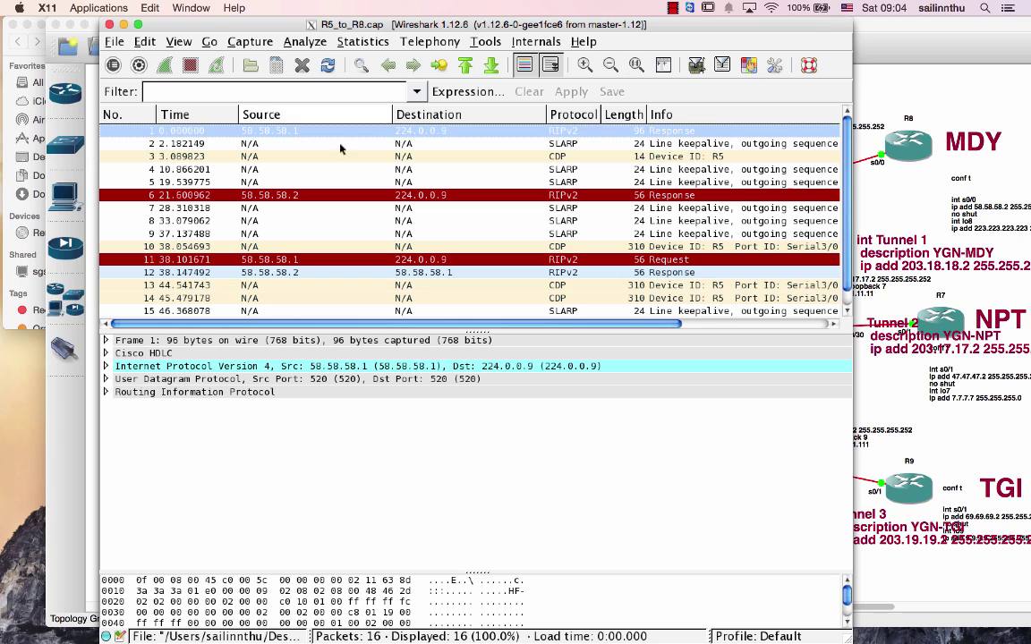
{"action": "scroll", "coordinate": [349, 237], "scroll_direction": "down", "scroll_amount": 1}
{"action": "scroll", "coordinate": [348, 237], "scroll_direction": "up", "scroll_amount": 1}
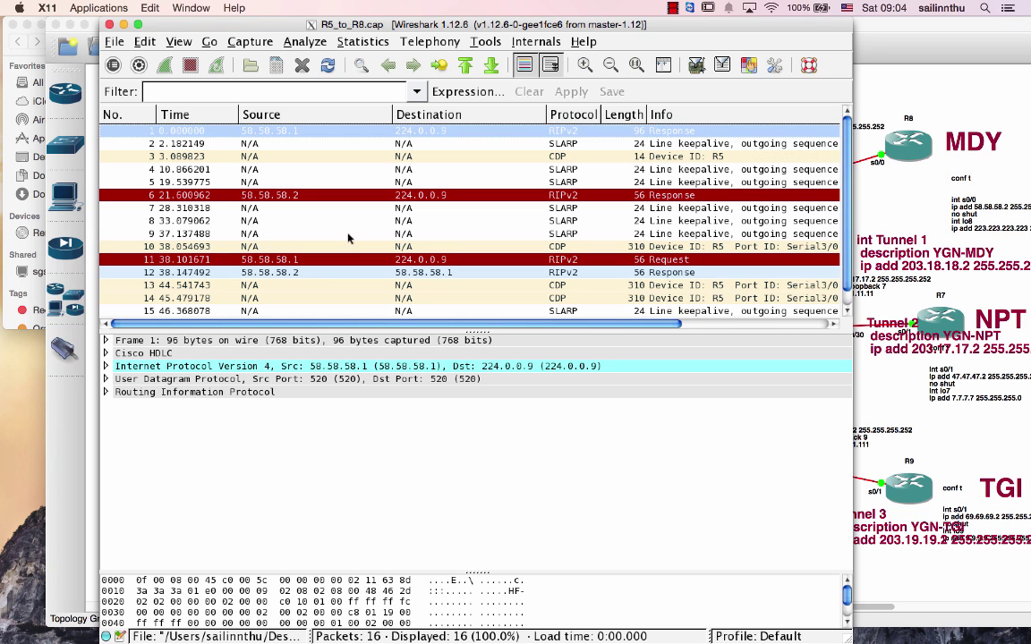
{"action": "scroll", "coordinate": [349, 237], "scroll_direction": "down", "scroll_amount": 1}
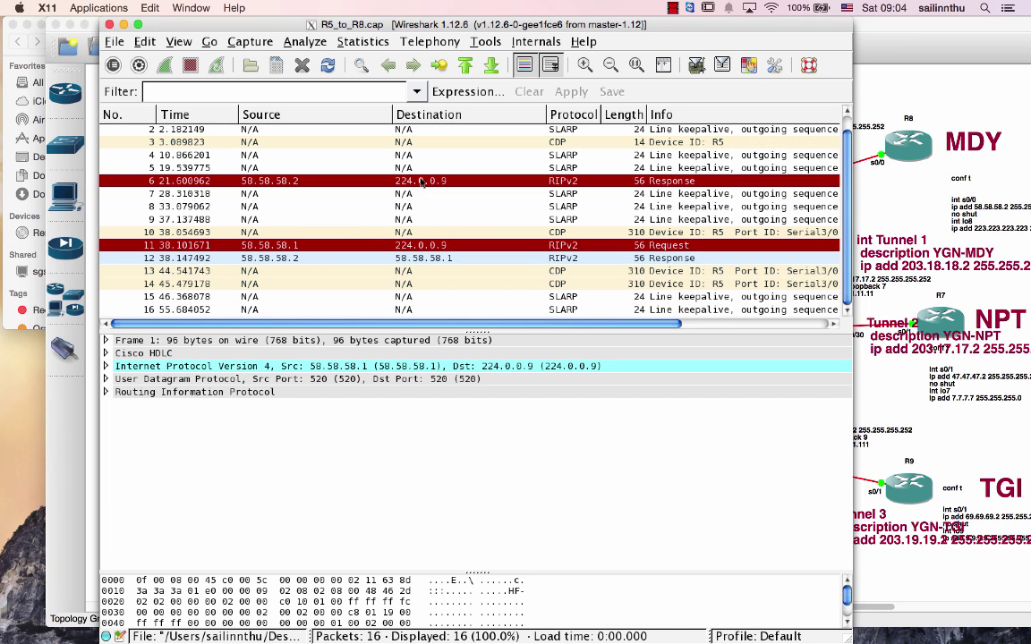
{"action": "left_click", "coordinate": [327, 64]}
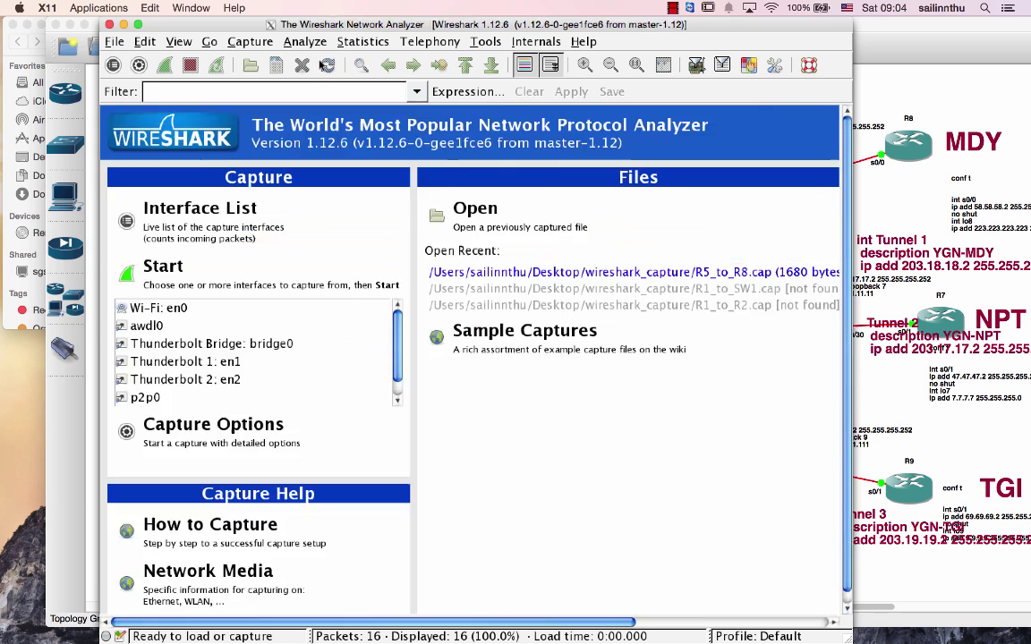
{"action": "scroll", "coordinate": [490, 193], "scroll_direction": "down", "scroll_amount": 3}
{"action": "scroll", "coordinate": [490, 191], "scroll_direction": "right", "scroll_amount": 2}
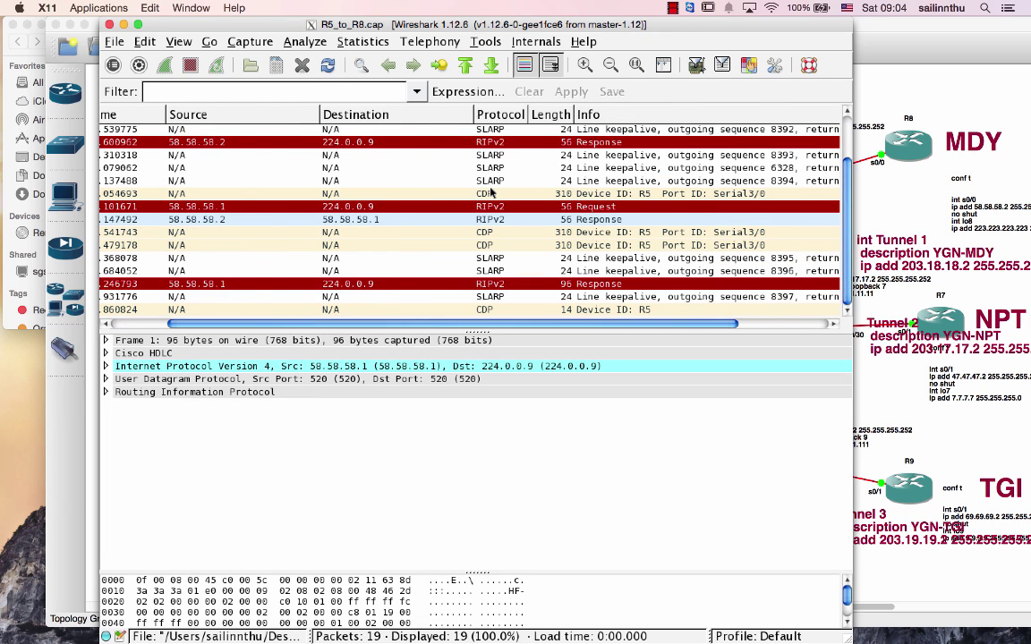
{"action": "scroll", "coordinate": [490, 193], "scroll_direction": "left", "scroll_amount": 2}
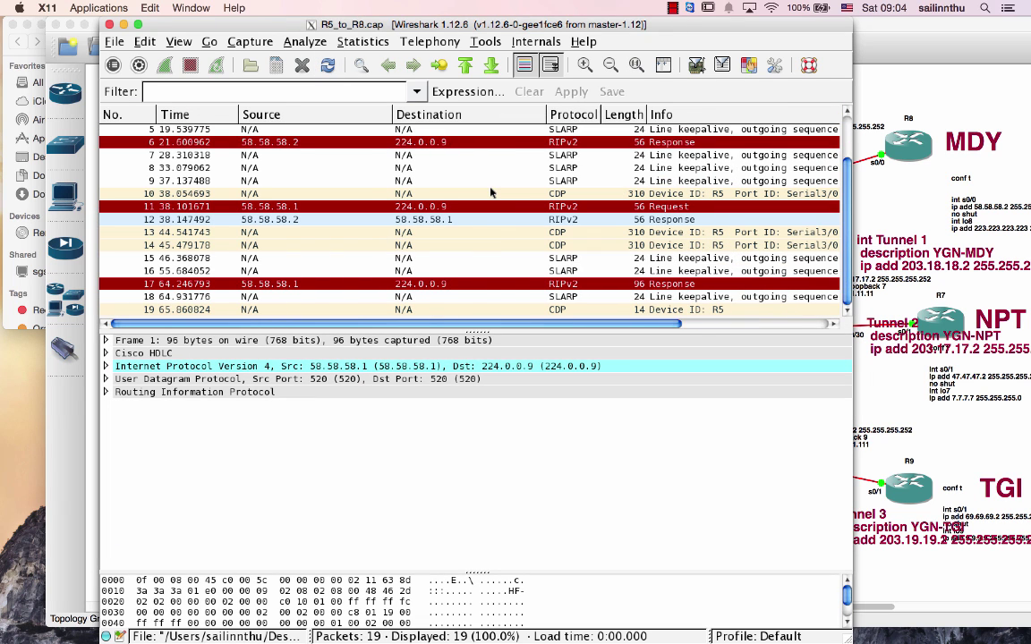
{"action": "left_click", "coordinate": [329, 66]}
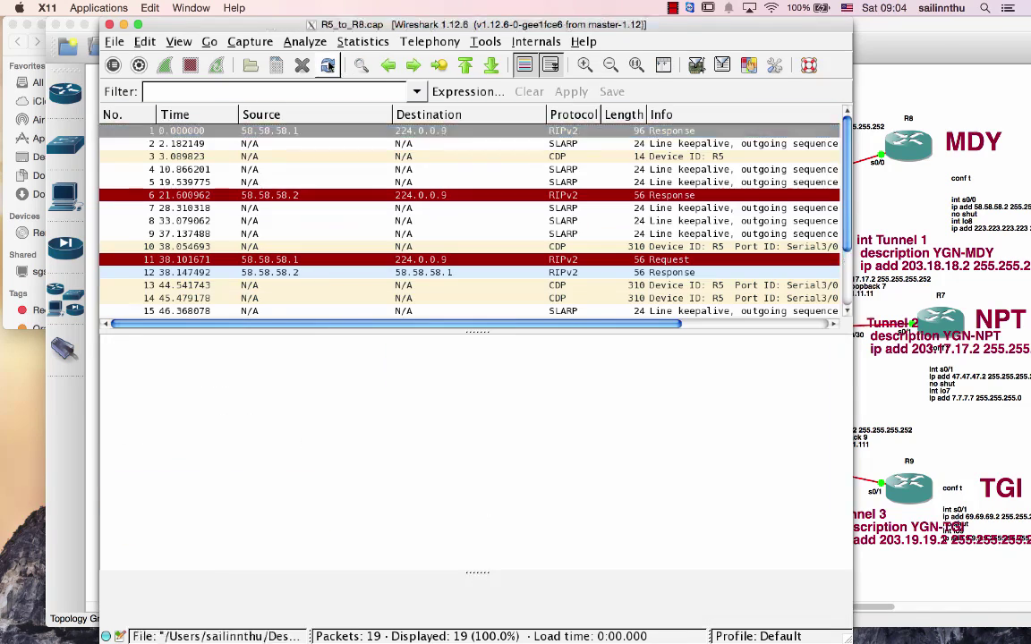
{"action": "scroll", "coordinate": [374, 213], "scroll_direction": "down", "scroll_amount": 2}
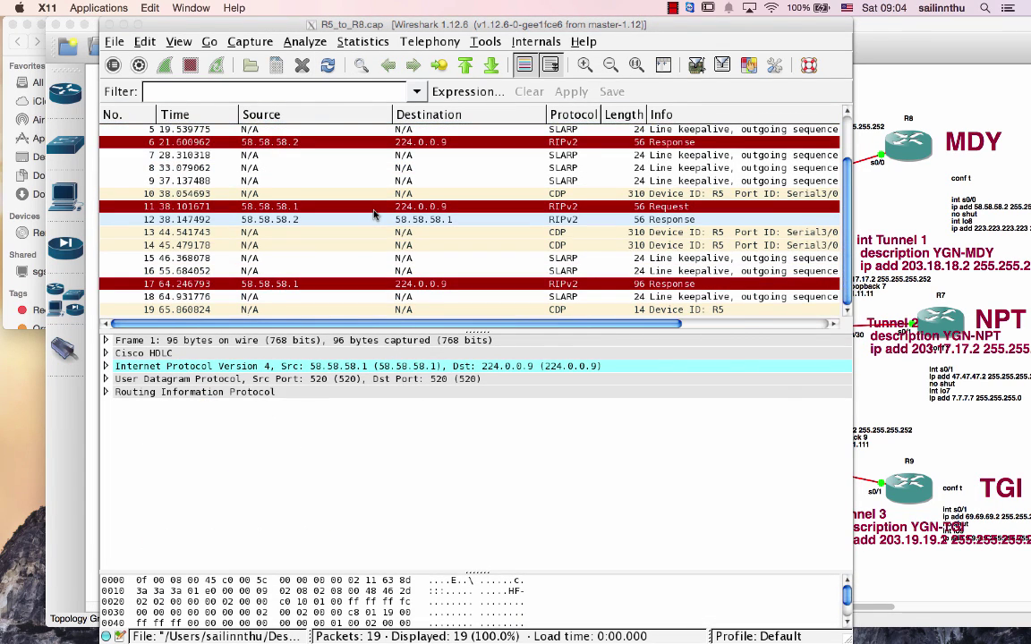
{"action": "scroll", "coordinate": [374, 213], "scroll_direction": "up", "scroll_amount": 2}
Step: Switch to GNS3 and start a packet capture on the R4–R7 serial link with R7 s0/1 (encapsulation:PPP) as the source
{"action": "left_click", "coordinate": [956, 35]}
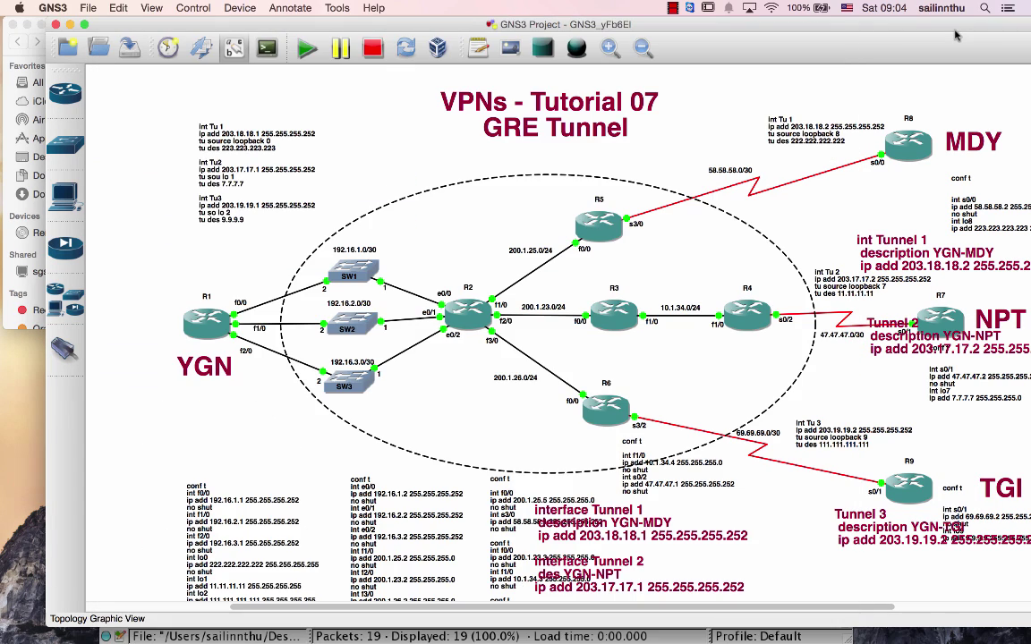
{"action": "right_click", "coordinate": [856, 331]}
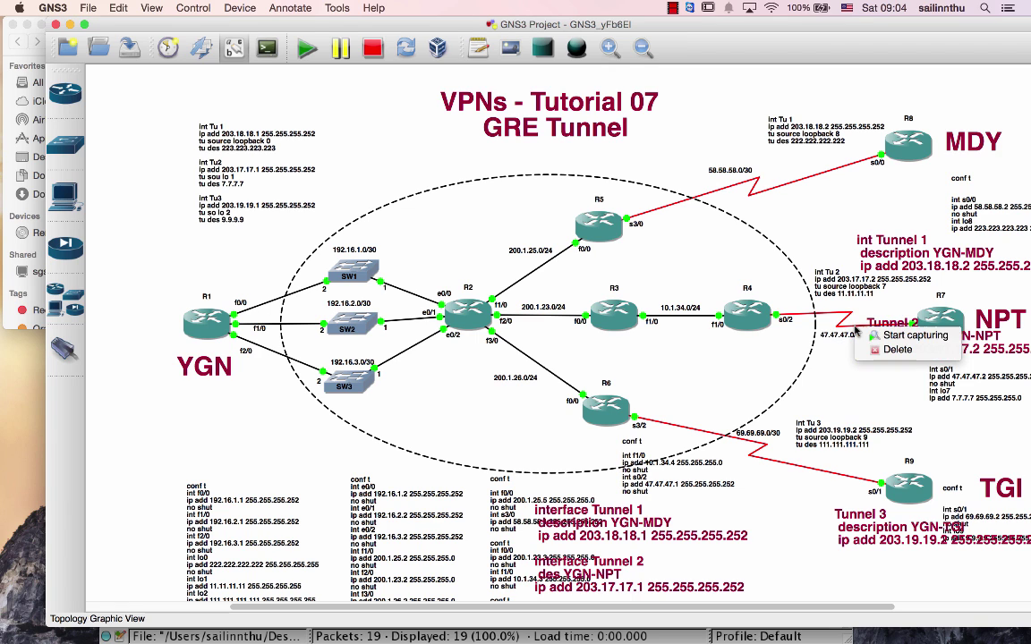
{"action": "left_click", "coordinate": [809, 301]}
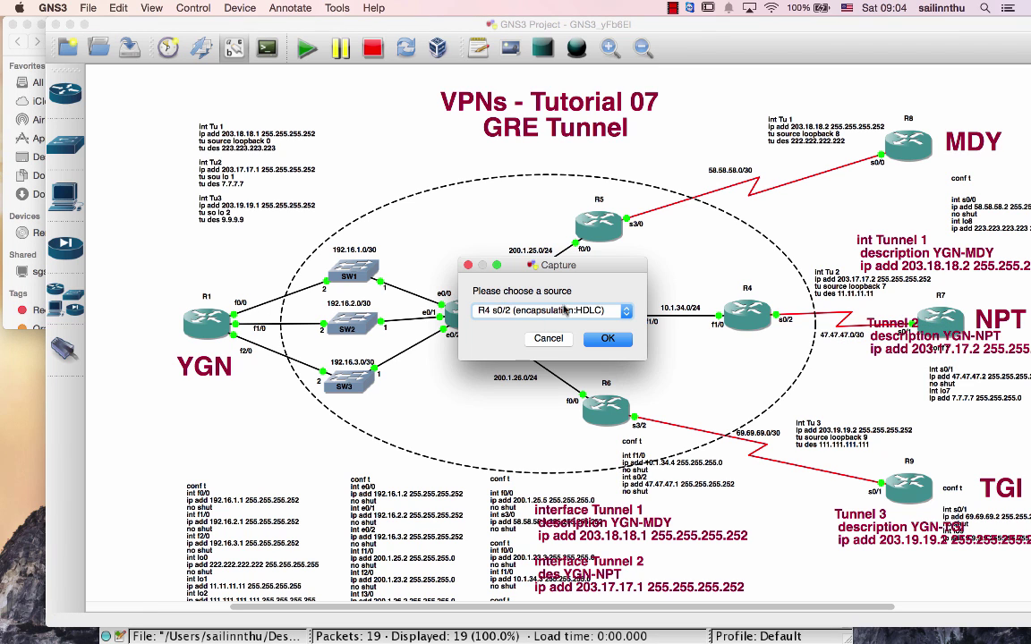
{"action": "left_click", "coordinate": [577, 307]}
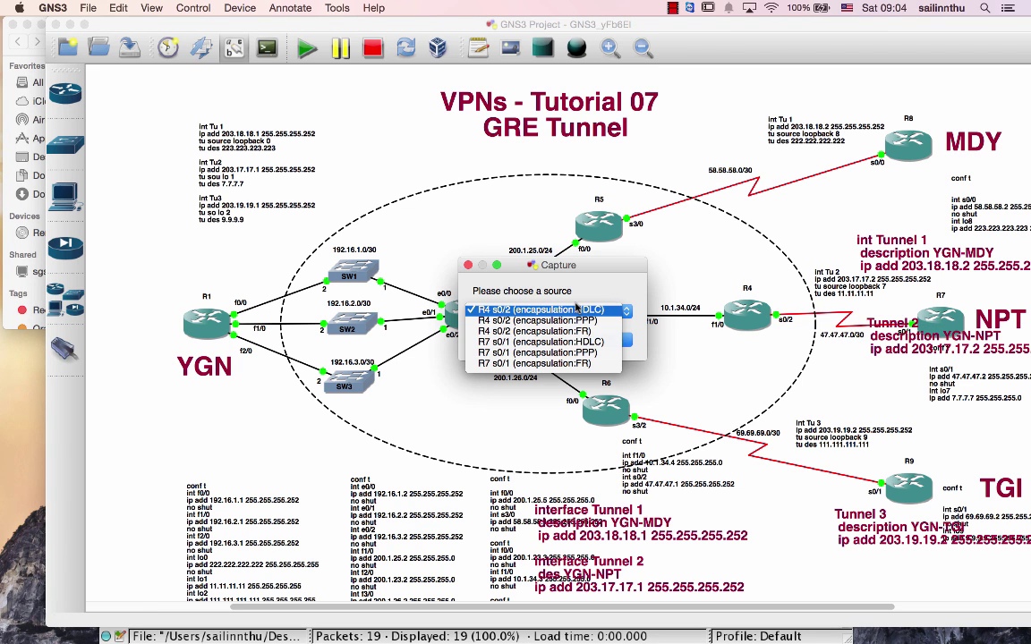
{"action": "left_click", "coordinate": [590, 352]}
{"action": "left_click", "coordinate": [594, 344]}
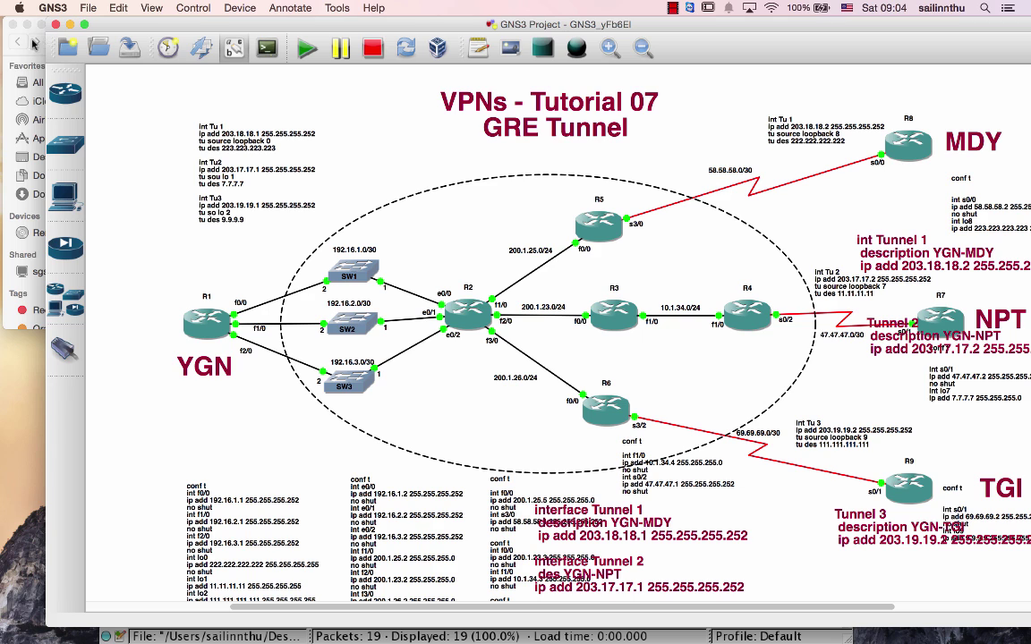
Step: Check the wireshark_capture folder, return to Wireshark, and reload R5_to_R8.cap to examine its latest packets
{"action": "left_click", "coordinate": [7, 56]}
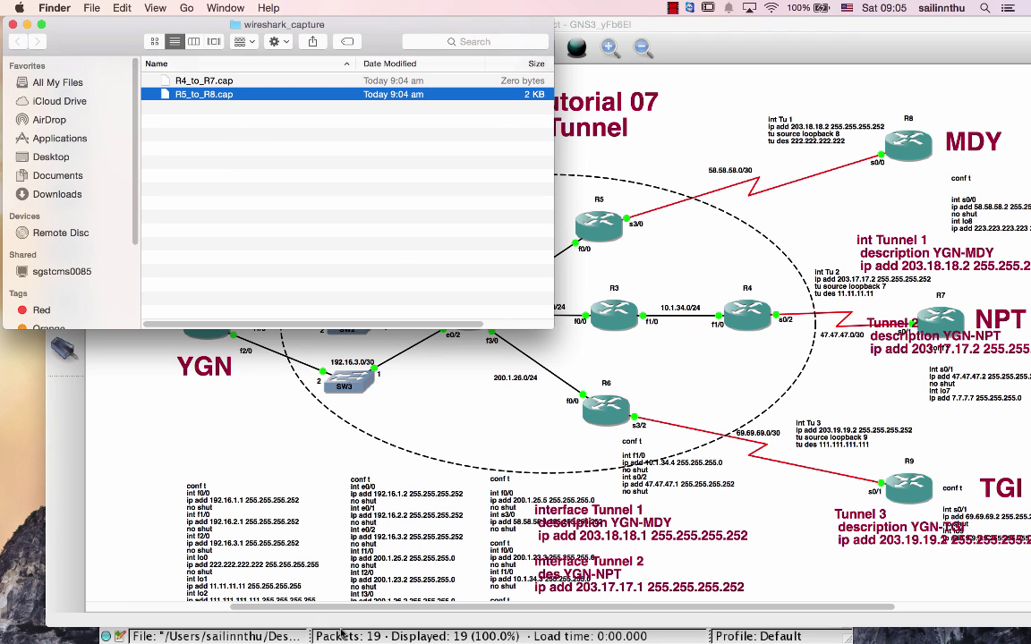
{"action": "left_click", "coordinate": [374, 636]}
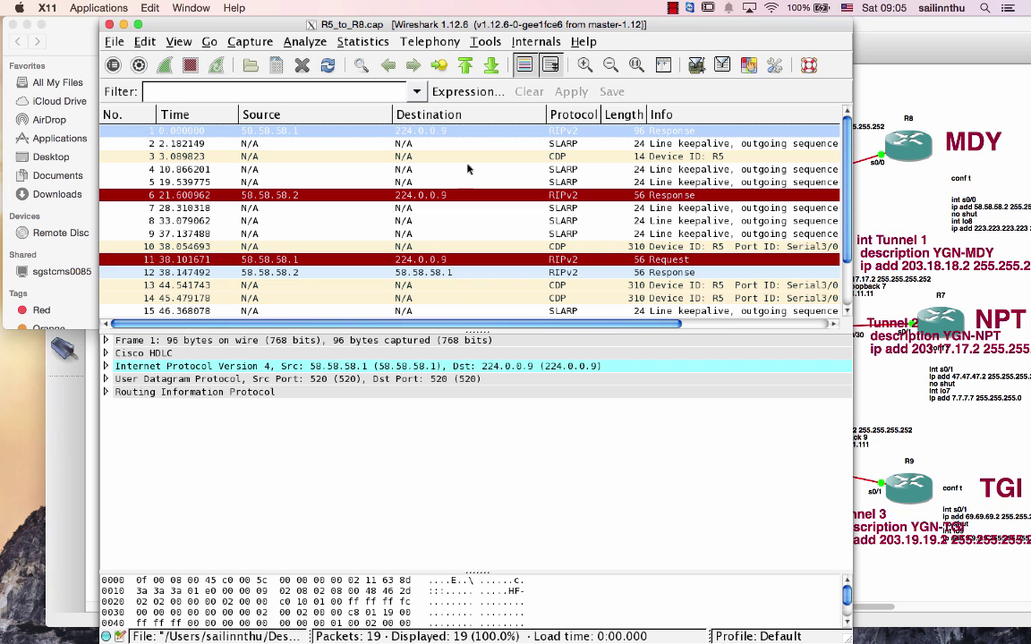
{"action": "scroll", "coordinate": [467, 176], "scroll_direction": "down", "scroll_amount": 2}
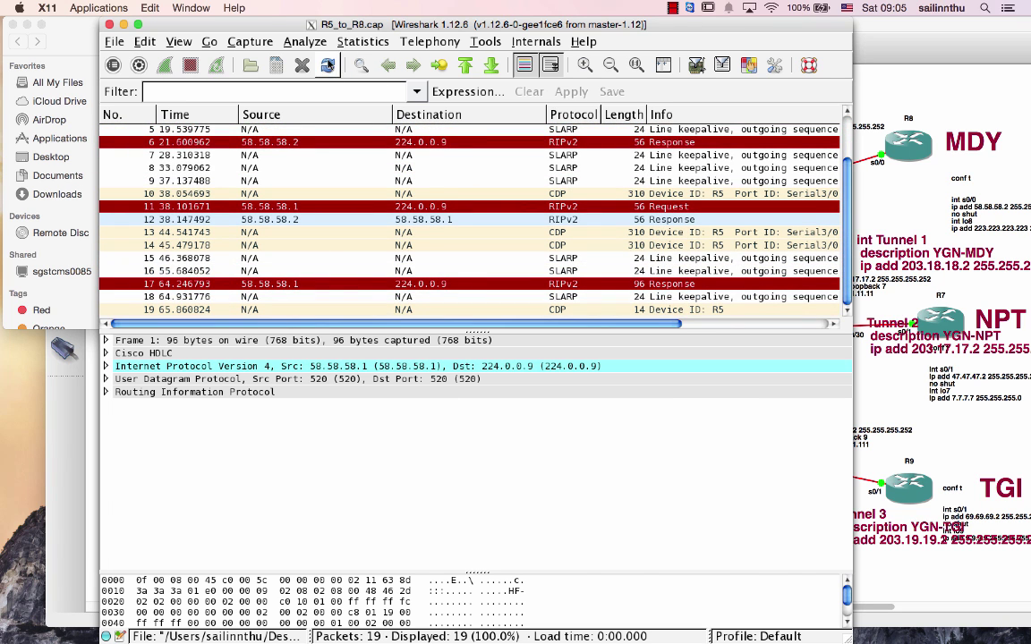
{"action": "left_click", "coordinate": [328, 65]}
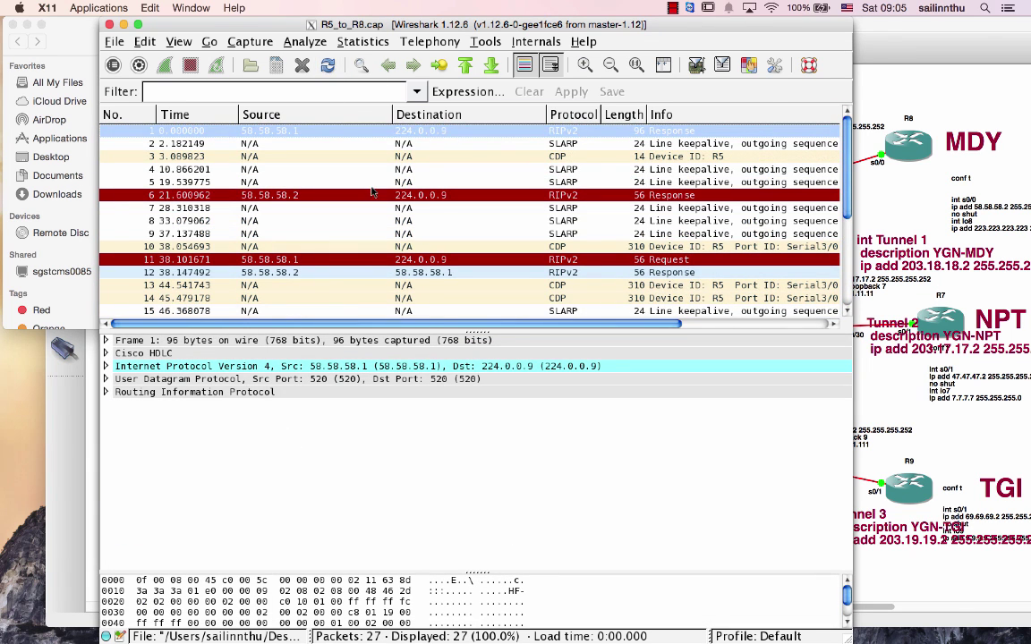
{"action": "scroll", "coordinate": [374, 192], "scroll_direction": "down", "scroll_amount": 5}
{"action": "scroll", "coordinate": [374, 191], "scroll_direction": "right", "scroll_amount": 2}
{"action": "scroll", "coordinate": [374, 192], "scroll_direction": "left", "scroll_amount": 2}
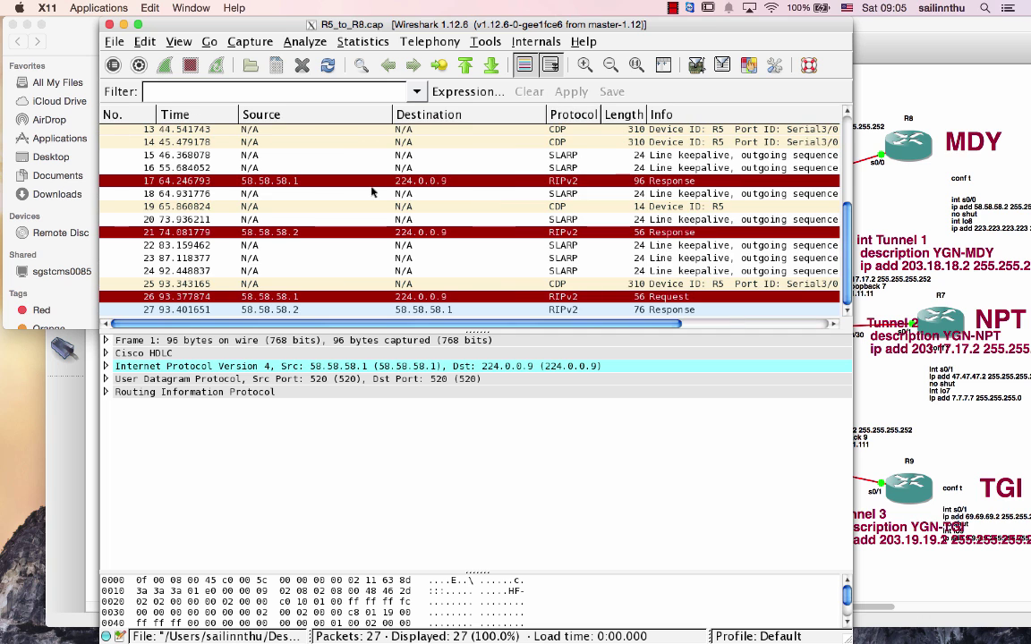
Step: Reload R5_to_R8.cap repeatedly and examine its packet list for new traffic, including the full Info column
{"action": "scroll", "coordinate": [374, 191], "scroll_direction": "up", "scroll_amount": 5}
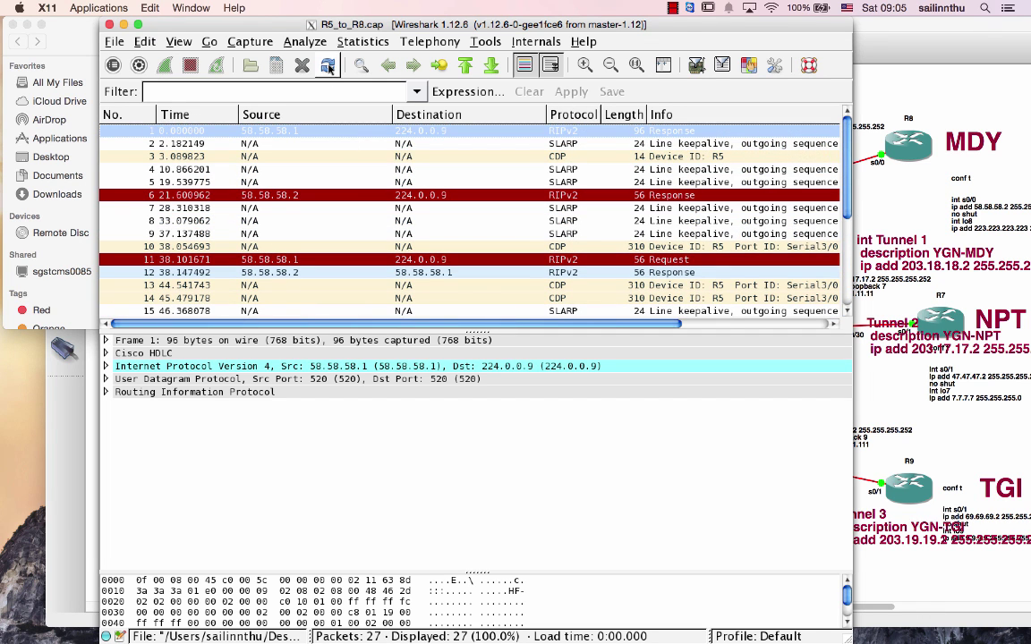
{"action": "scroll", "coordinate": [330, 186], "scroll_direction": "down", "scroll_amount": 6}
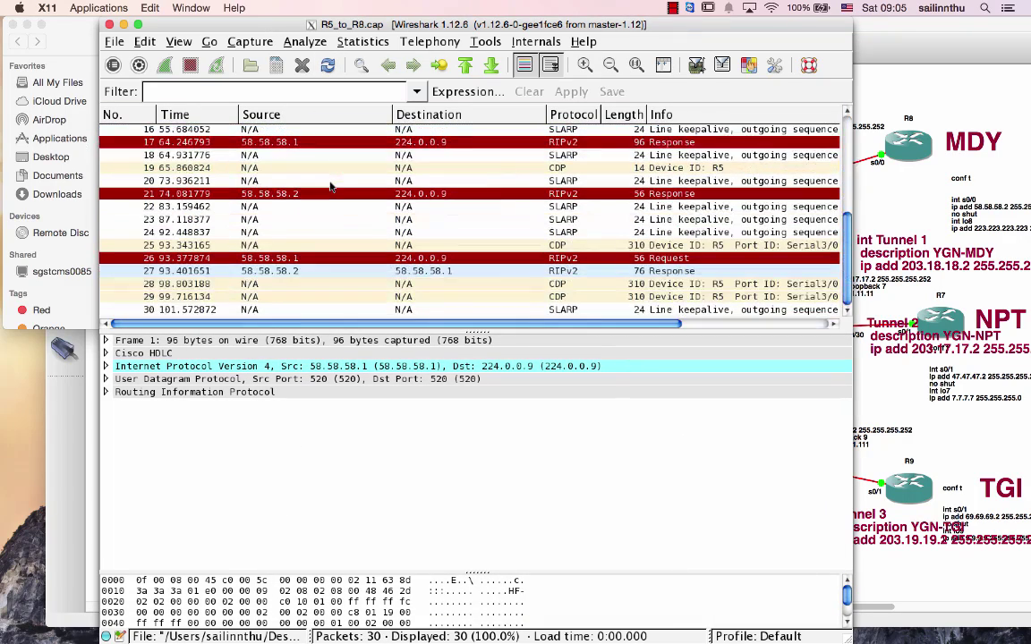
{"action": "scroll", "coordinate": [330, 186], "scroll_direction": "up", "scroll_amount": 5}
{"action": "scroll", "coordinate": [330, 186], "scroll_direction": "down", "scroll_amount": 5}
{"action": "scroll", "coordinate": [330, 186], "scroll_direction": "right", "scroll_amount": 5}
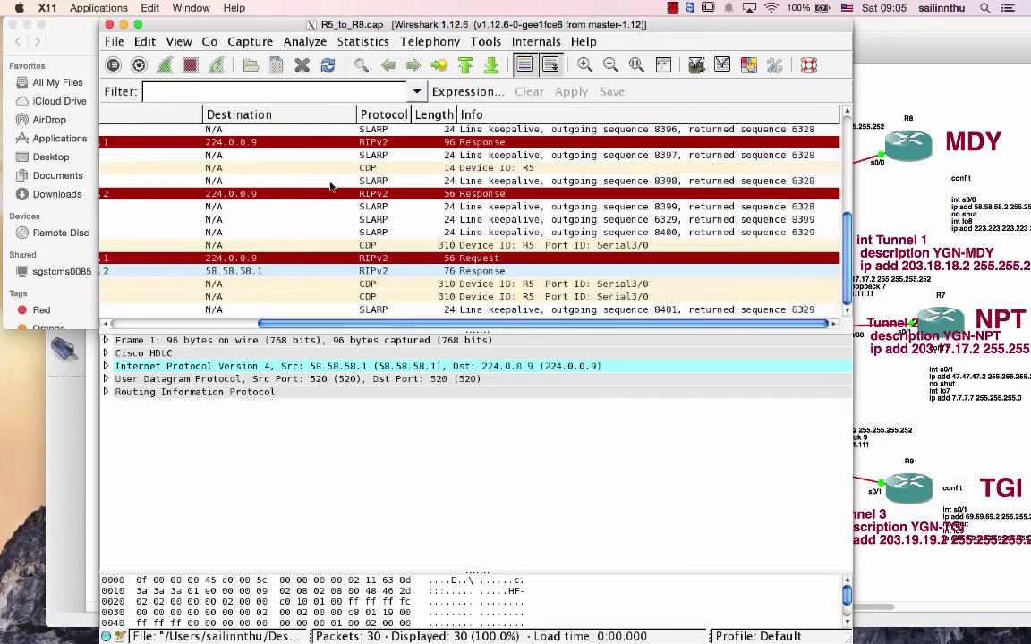
{"action": "scroll", "coordinate": [330, 186], "scroll_direction": "left", "scroll_amount": 5}
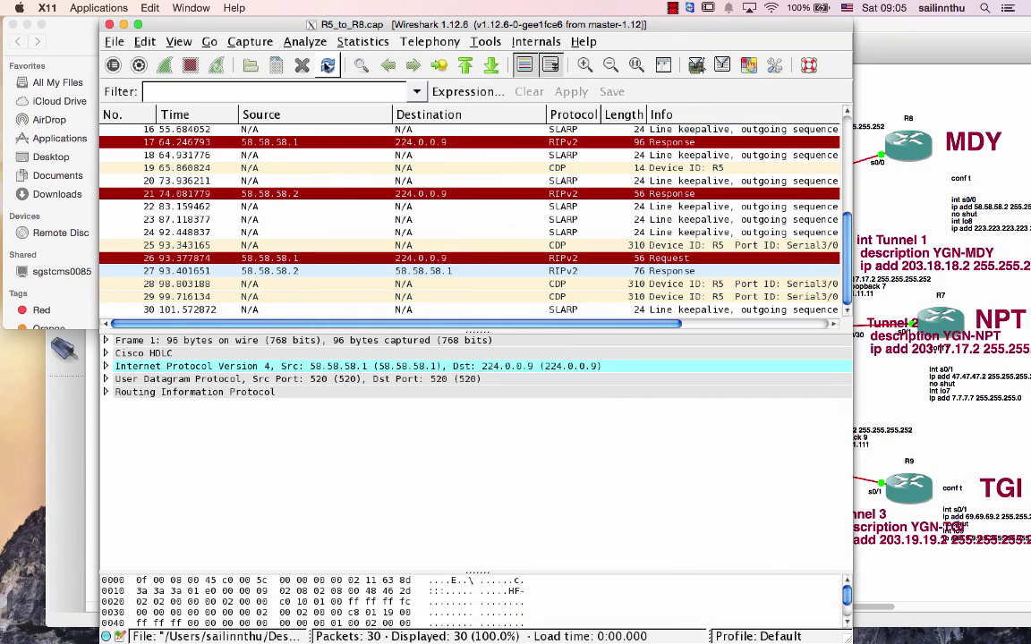
{"action": "left_click", "coordinate": [328, 65]}
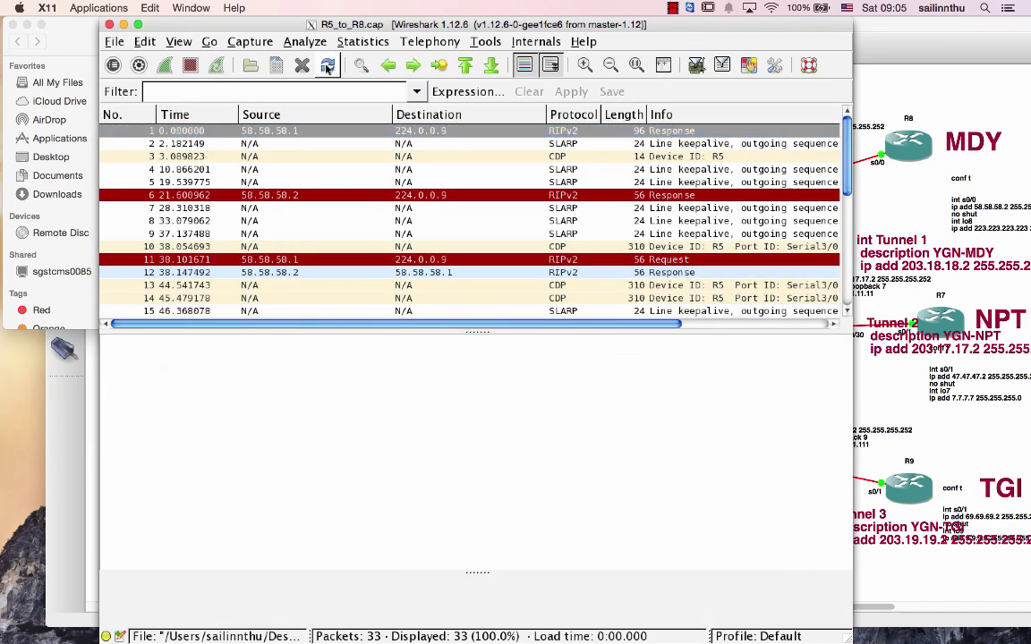
{"action": "left_click", "coordinate": [327, 65]}
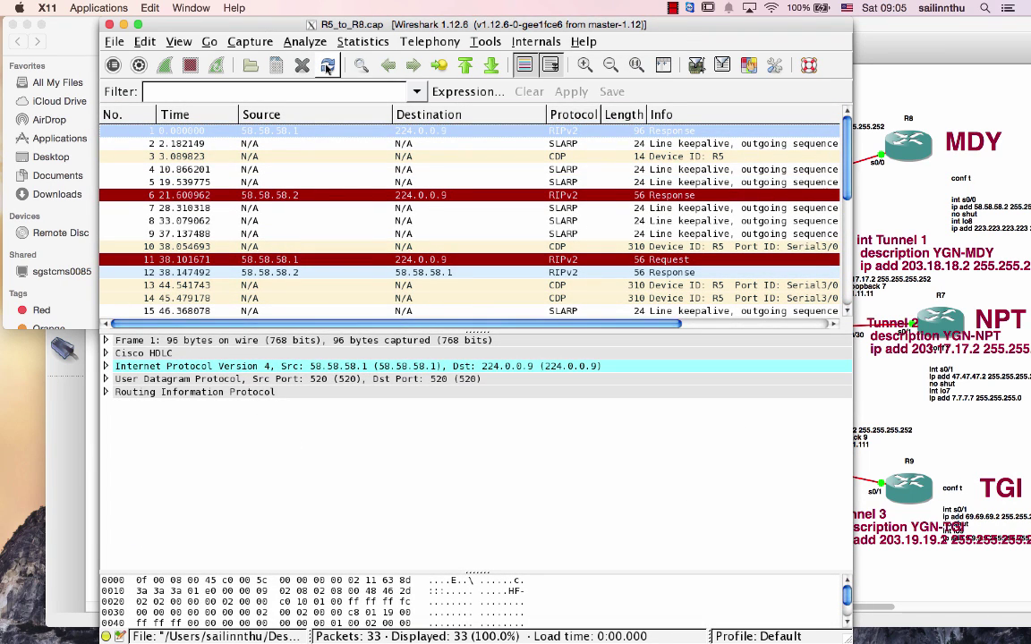
{"action": "scroll", "coordinate": [451, 255], "scroll_direction": "down", "scroll_amount": 2}
{"action": "scroll", "coordinate": [449, 258], "scroll_direction": "right", "scroll_amount": 3}
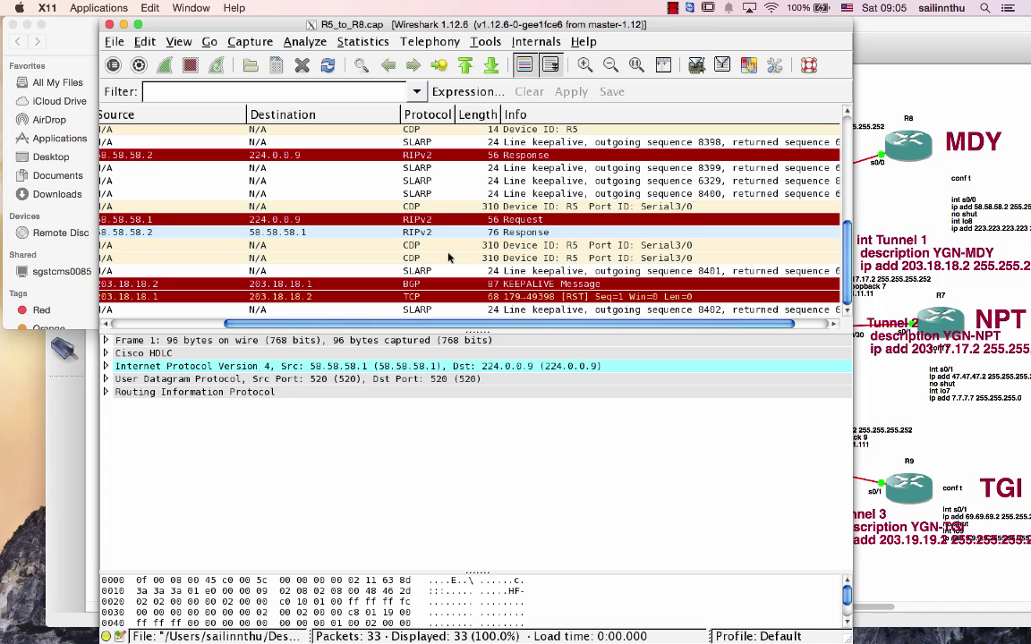
{"action": "scroll", "coordinate": [449, 257], "scroll_direction": "left", "scroll_amount": 3}
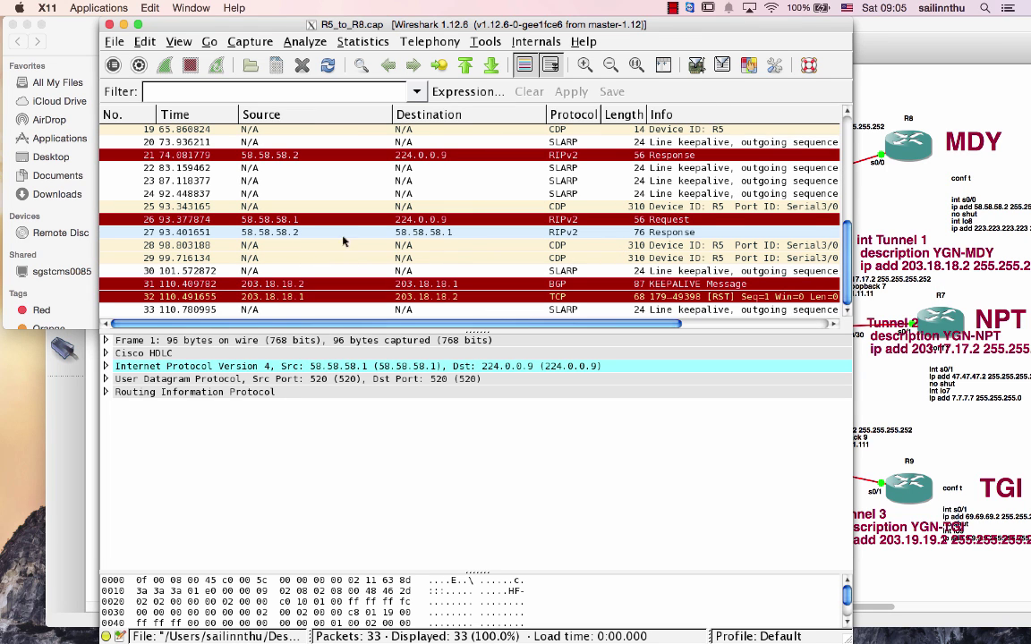
Step: Inspect the GRE, TCP and BGP layers of the BGP KEEPALIVE packet from 203.18.18.2, expanding the GRE Flags and Version details
{"action": "left_click", "coordinate": [288, 284]}
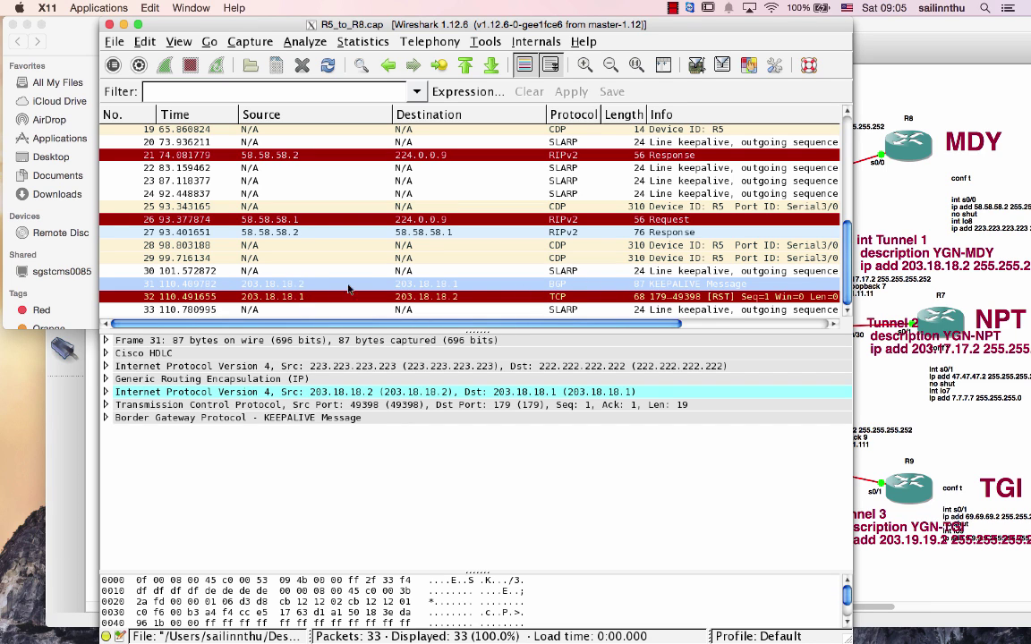
{"action": "double_click", "coordinate": [207, 380]}
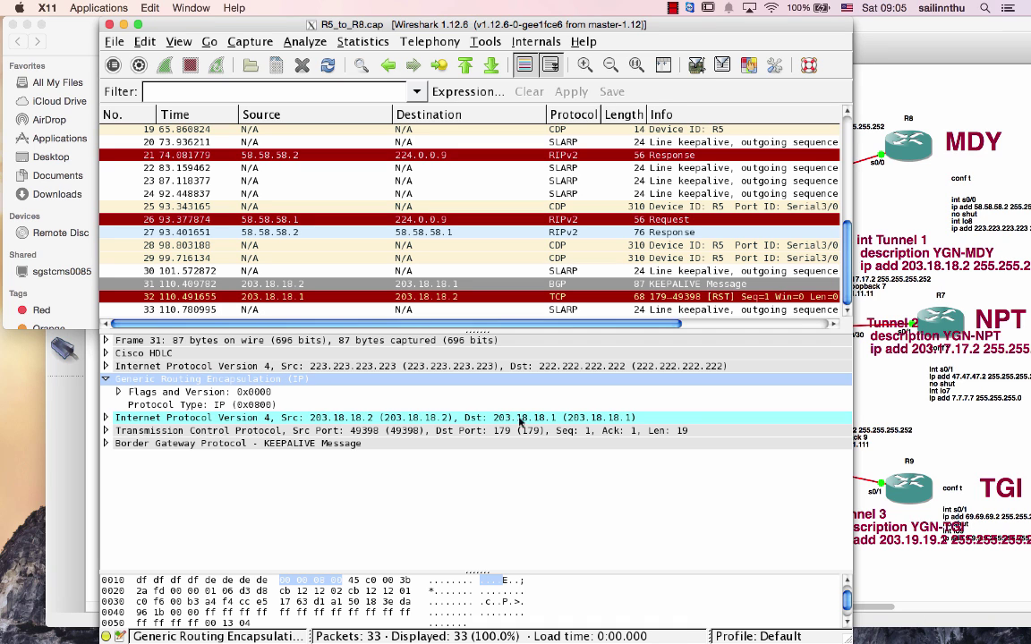
{"action": "left_click", "coordinate": [296, 430]}
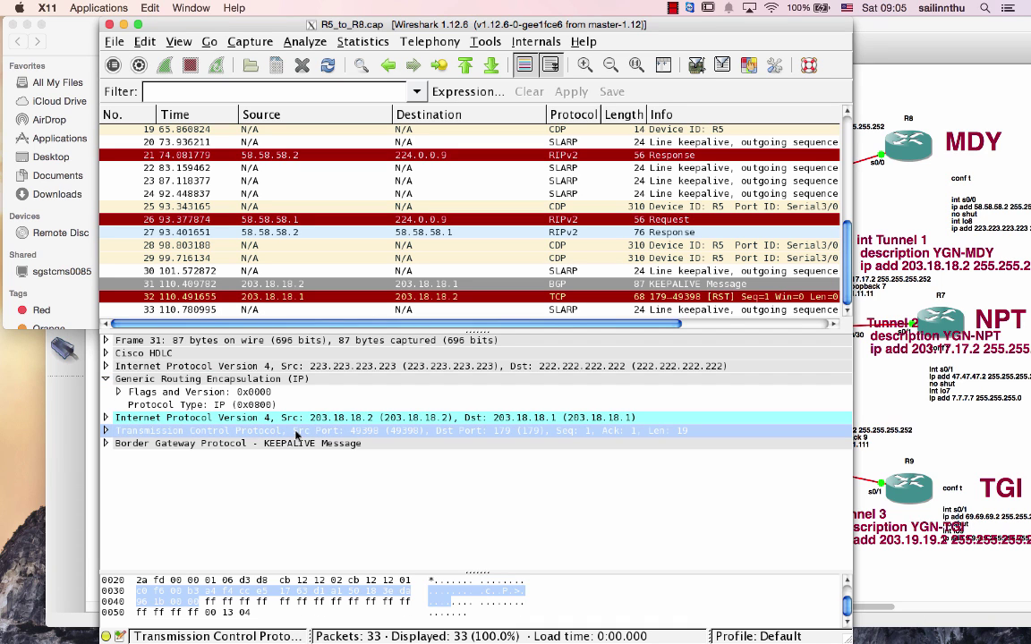
{"action": "left_click", "coordinate": [242, 443]}
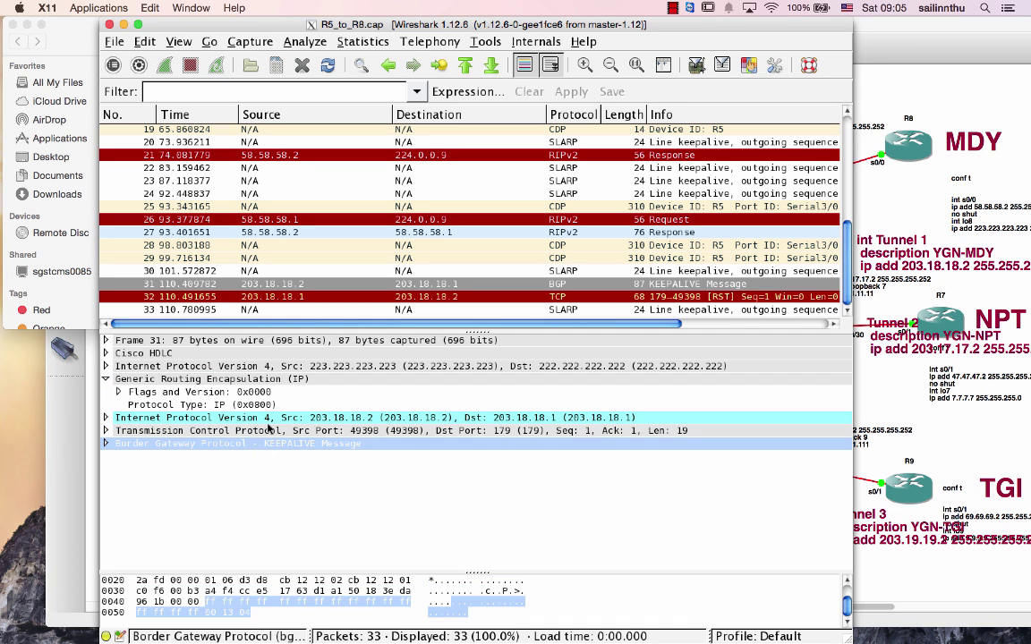
{"action": "left_click", "coordinate": [204, 380]}
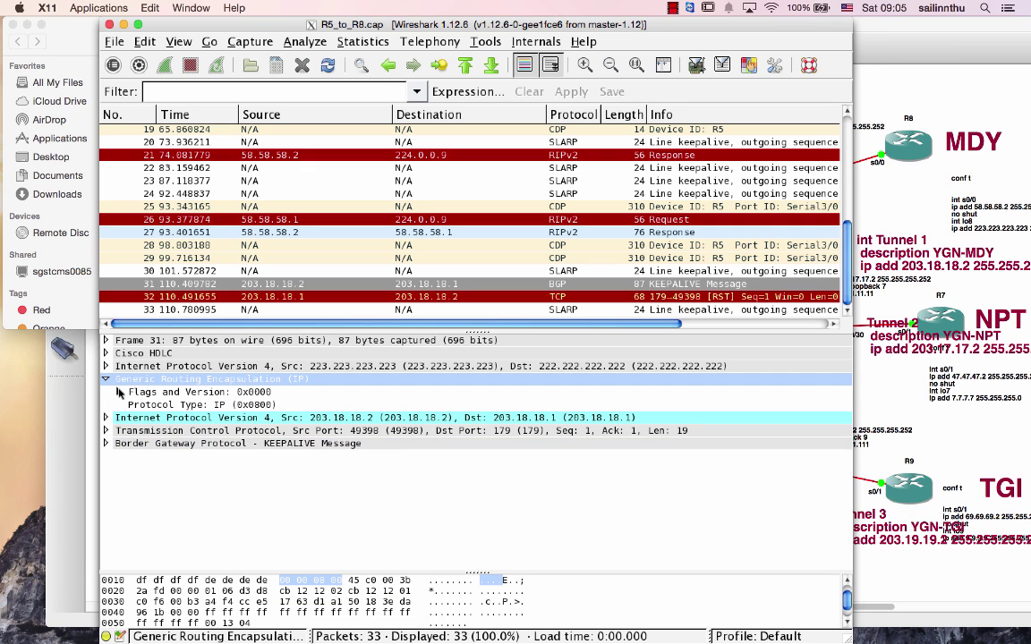
{"action": "left_click", "coordinate": [119, 392]}
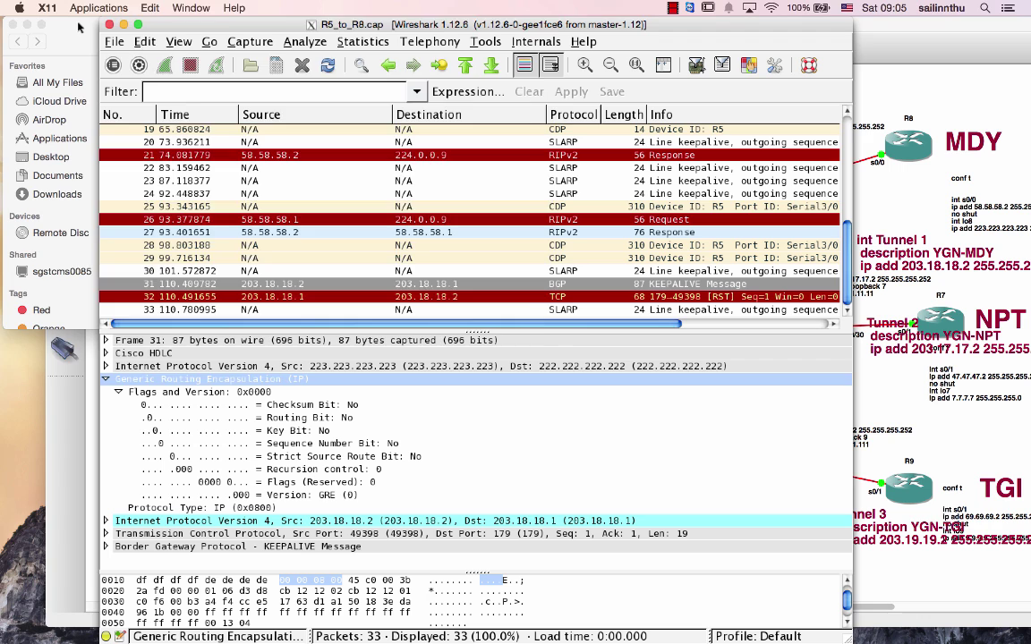
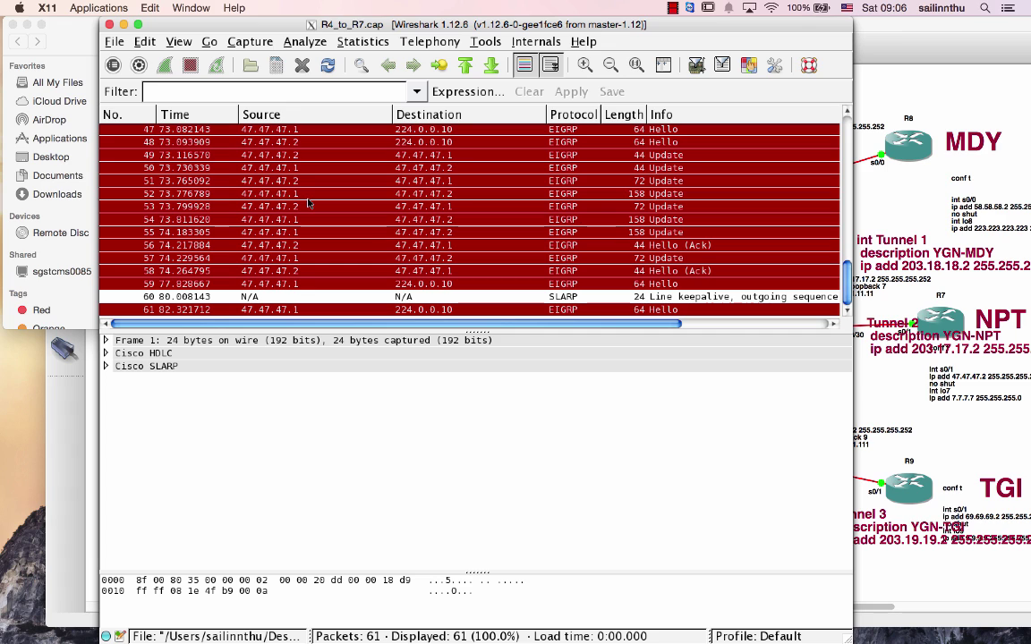
Step: Reload R4_to_R7.cap twice and examine the end of its packet list for new traffic between R4 and R7
{"action": "left_click", "coordinate": [327, 66]}
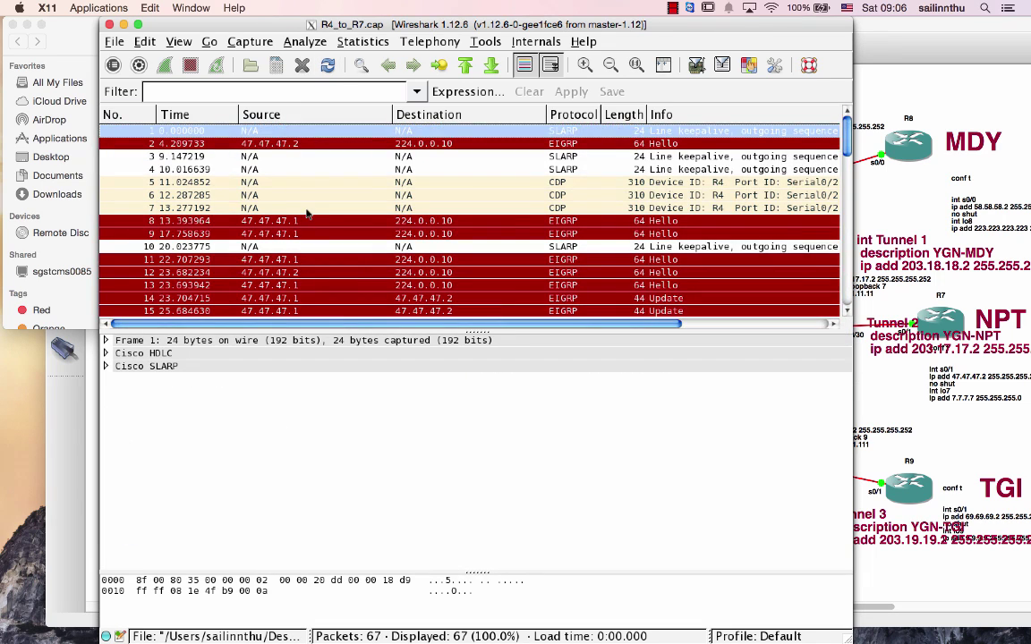
{"action": "scroll", "coordinate": [305, 212], "scroll_direction": "down", "scroll_amount": 15}
{"action": "scroll", "coordinate": [306, 215], "scroll_direction": "right", "scroll_amount": 3}
{"action": "scroll", "coordinate": [306, 214], "scroll_direction": "left", "scroll_amount": 2}
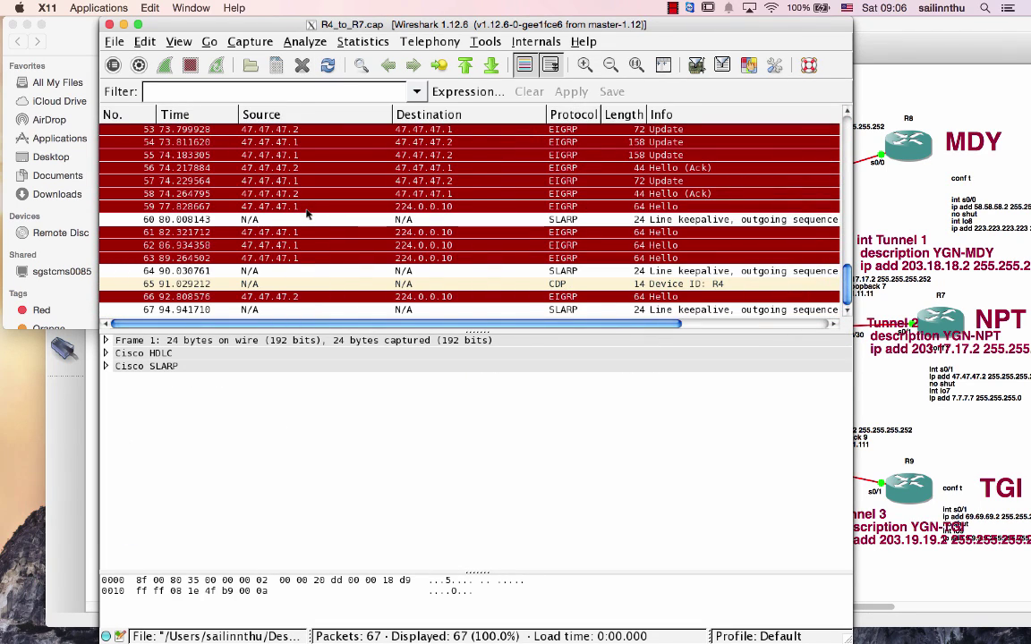
{"action": "left_click", "coordinate": [328, 67]}
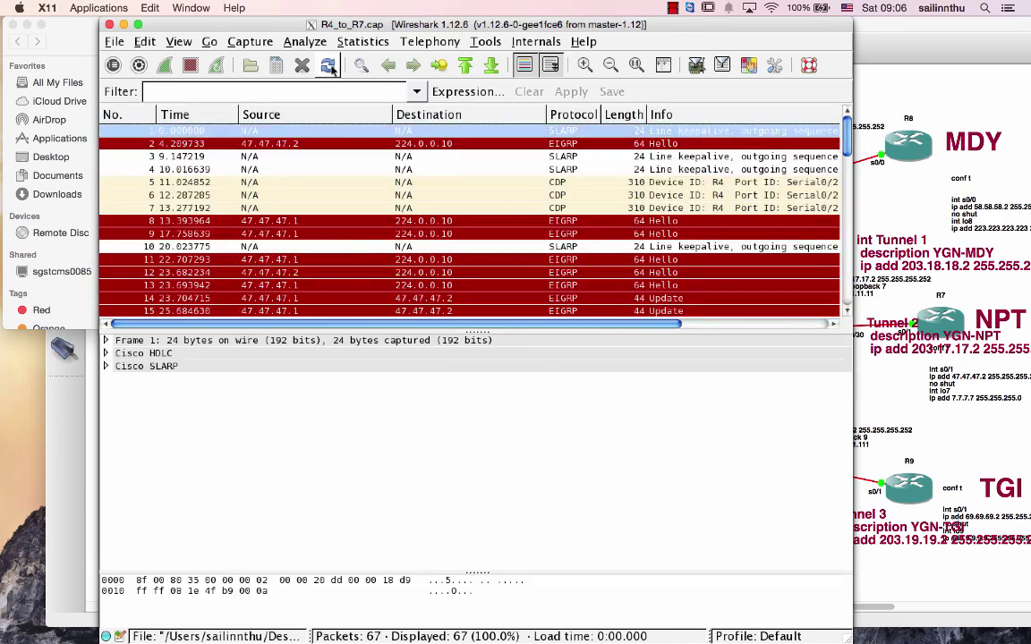
{"action": "scroll", "coordinate": [242, 236], "scroll_direction": "down", "scroll_amount": 15}
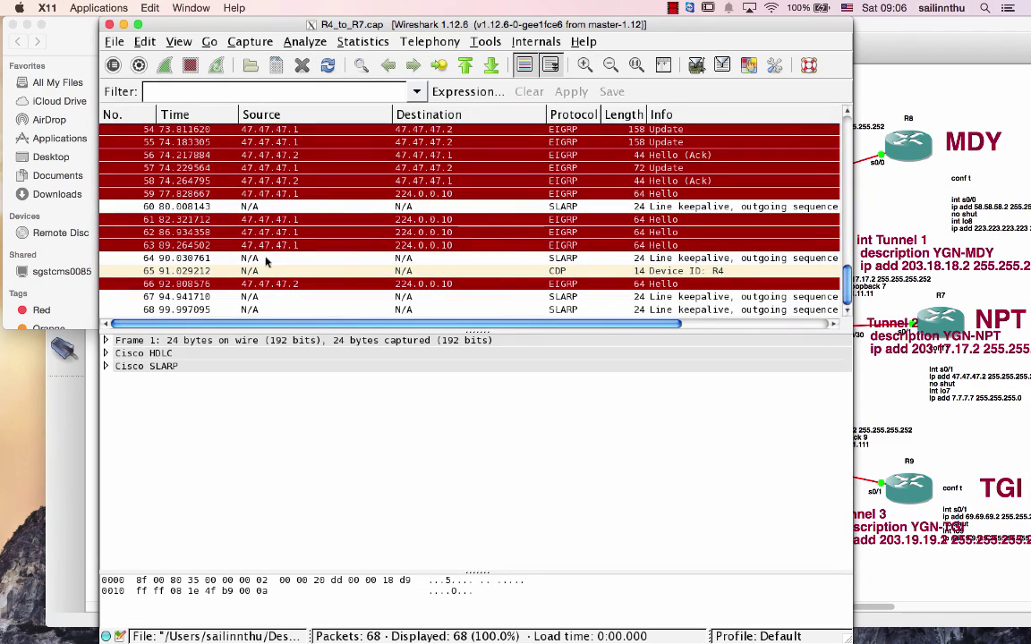
Step: Switch to GNS3 and start a packet capture on the R6–R9 serial link with R9 s0/1 (encapsulation:PPP) as the source
{"action": "key", "text": "super+Tab"}
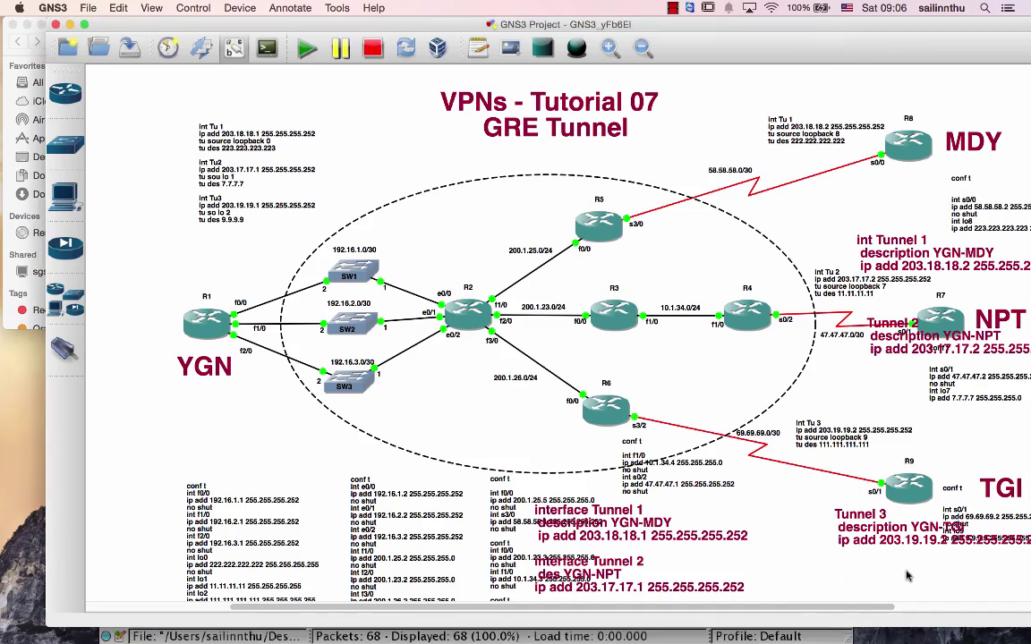
{"action": "right_click", "coordinate": [816, 475]}
{"action": "left_click", "coordinate": [846, 480]}
{"action": "left_click", "coordinate": [614, 310]}
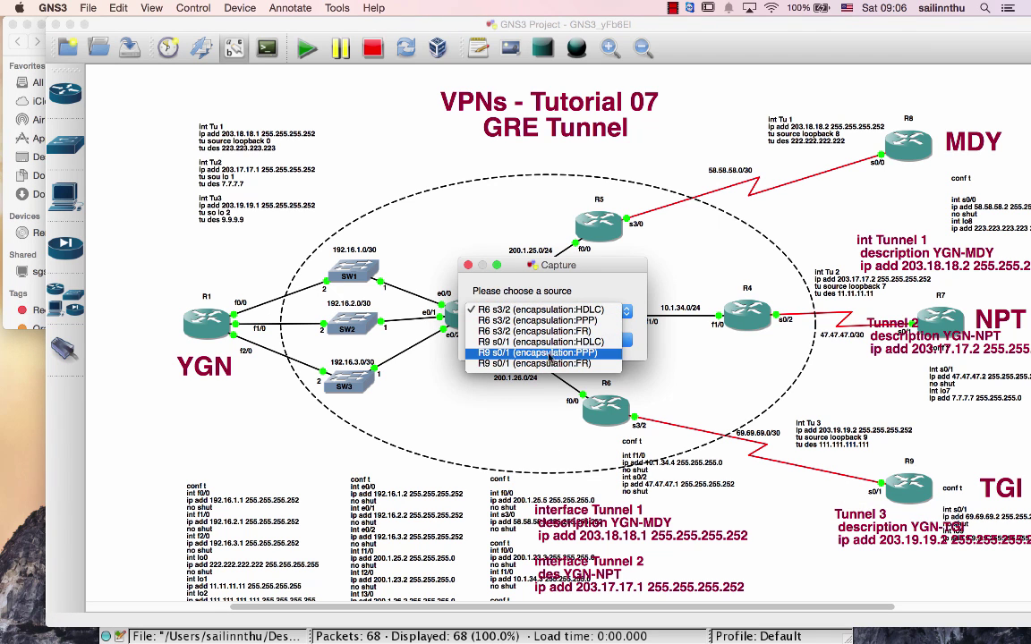
{"action": "left_click", "coordinate": [558, 356]}
{"action": "left_click", "coordinate": [606, 339]}
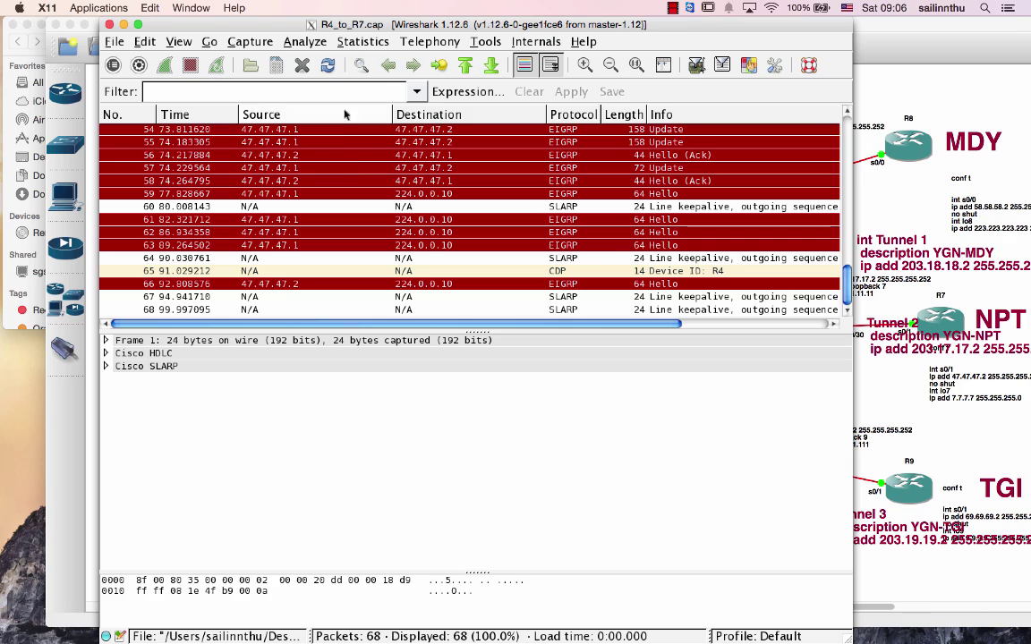
Step: Return to Wireshark, reload R4_to_R7.cap, and examine the newest packets with their full Info text
{"action": "left_click", "coordinate": [328, 65]}
{"action": "scroll", "coordinate": [293, 227], "scroll_direction": "down", "scroll_amount": 5}
{"action": "scroll", "coordinate": [292, 227], "scroll_direction": "down", "scroll_amount": 5}
{"action": "scroll", "coordinate": [293, 227], "scroll_direction": "right", "scroll_amount": 4}
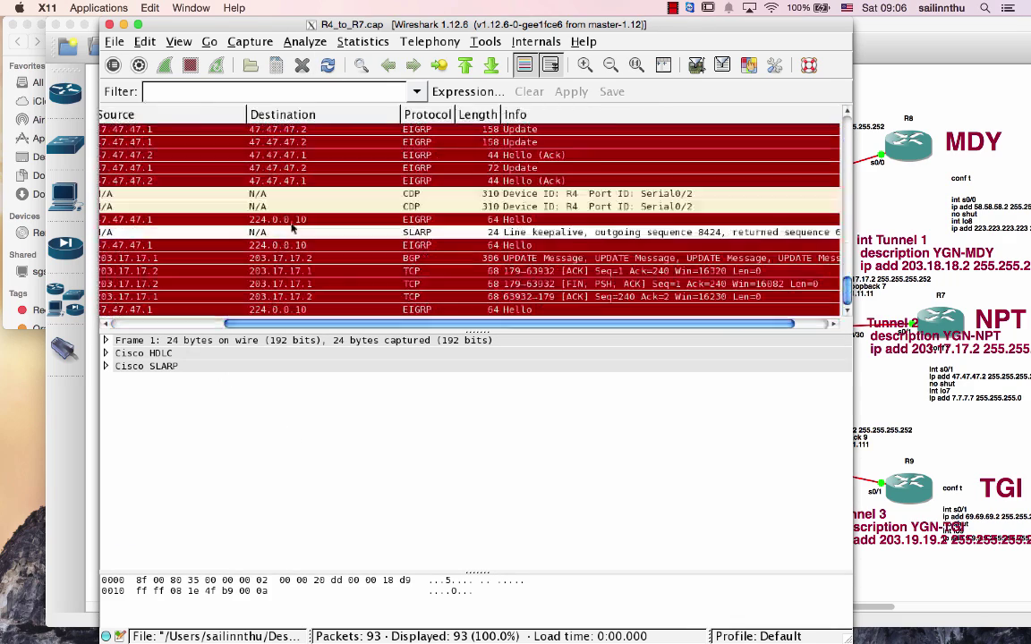
{"action": "scroll", "coordinate": [291, 229], "scroll_direction": "left", "scroll_amount": 2}
{"action": "scroll", "coordinate": [291, 229], "scroll_direction": "left", "scroll_amount": 3}
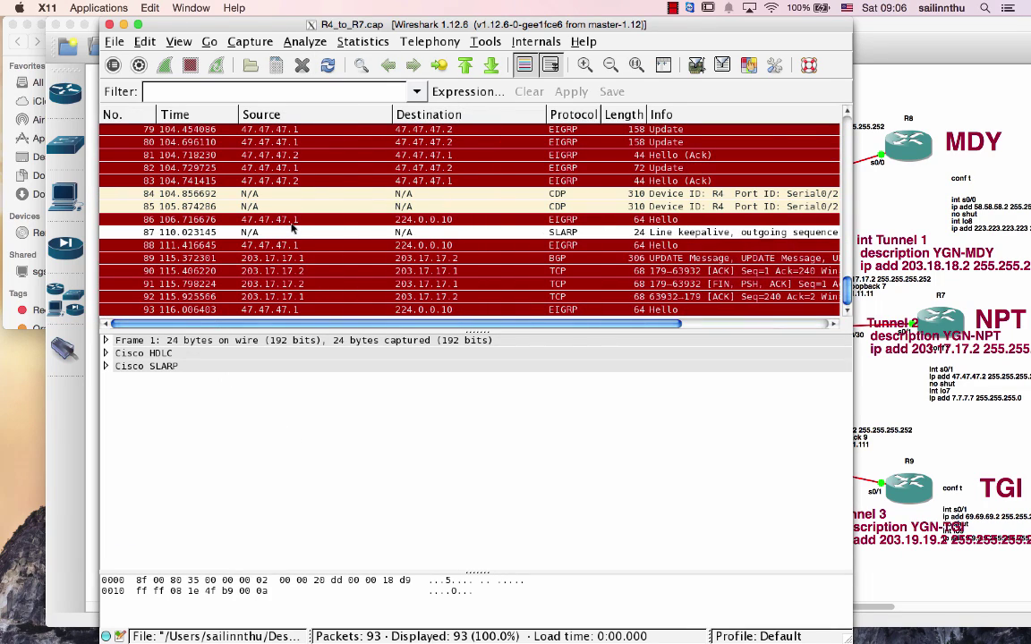
Step: Inspect the GRE layer of the TCP and BGP packets between 203.17.17.1 and 203.17.17.2, expanding Flags and Version for the BGP UPDATE packet
{"action": "left_click", "coordinate": [303, 297]}
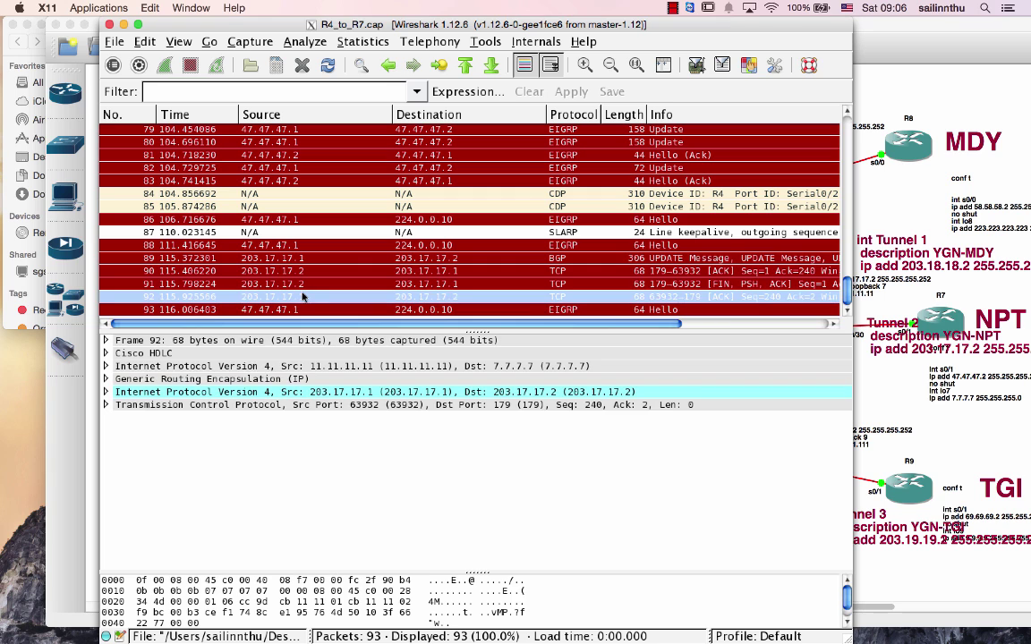
{"action": "double_click", "coordinate": [230, 380]}
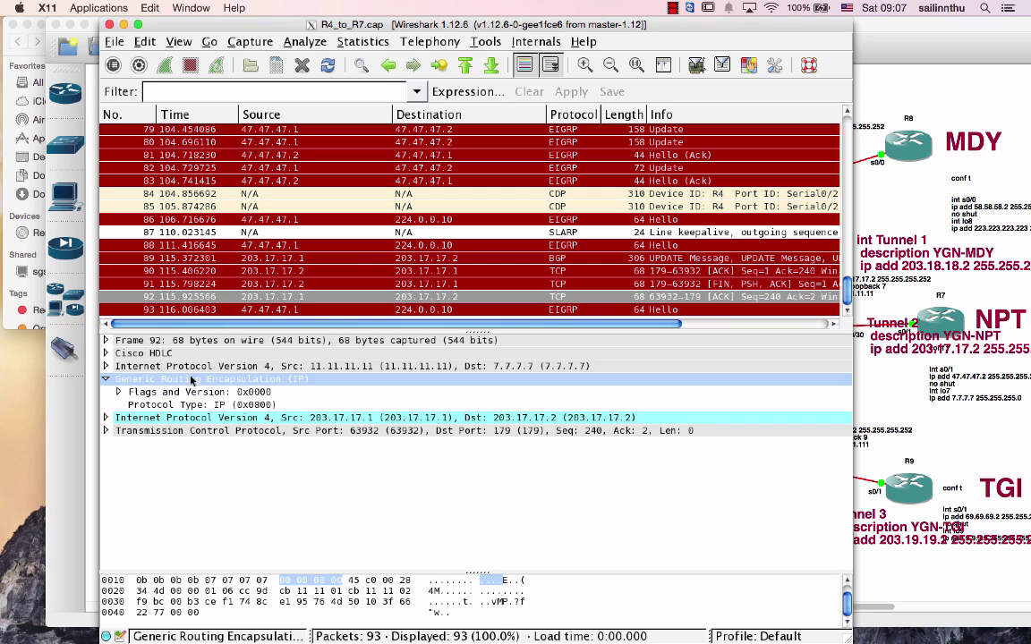
{"action": "left_click", "coordinate": [478, 283]}
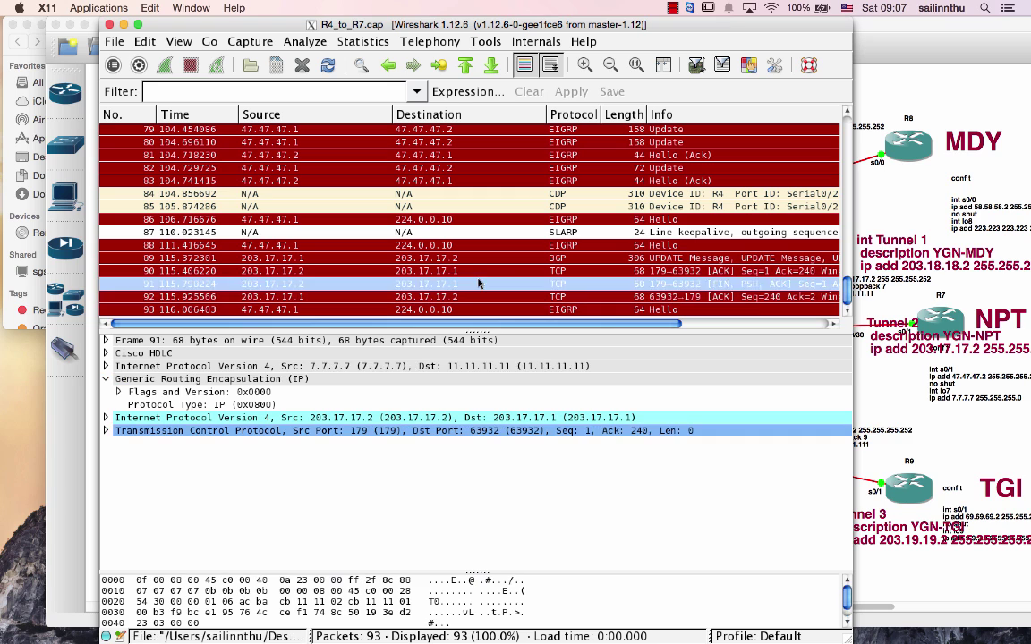
{"action": "left_click", "coordinate": [473, 259]}
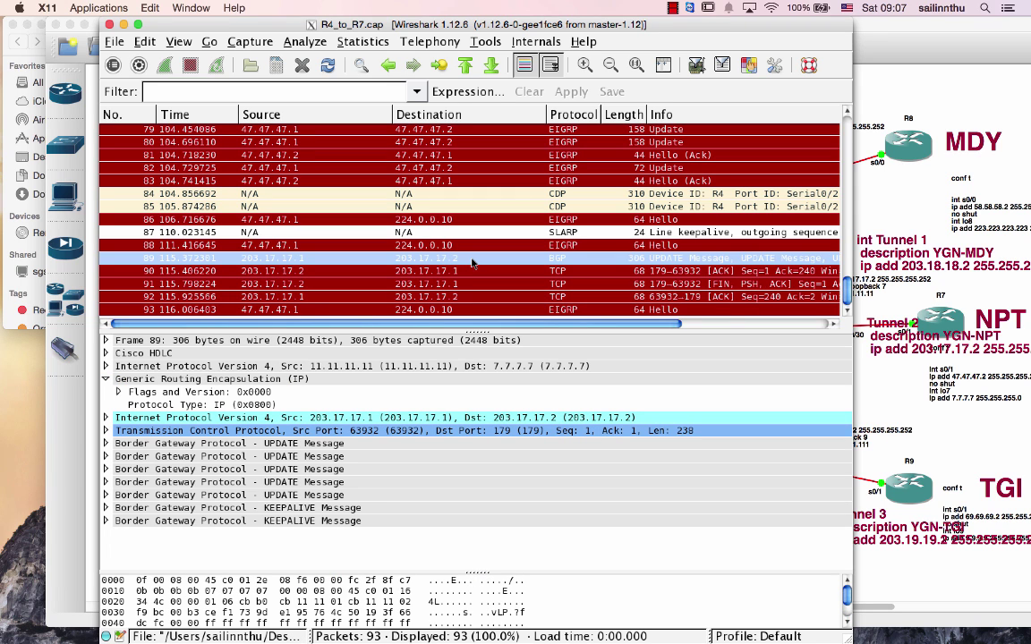
{"action": "left_click", "coordinate": [215, 380]}
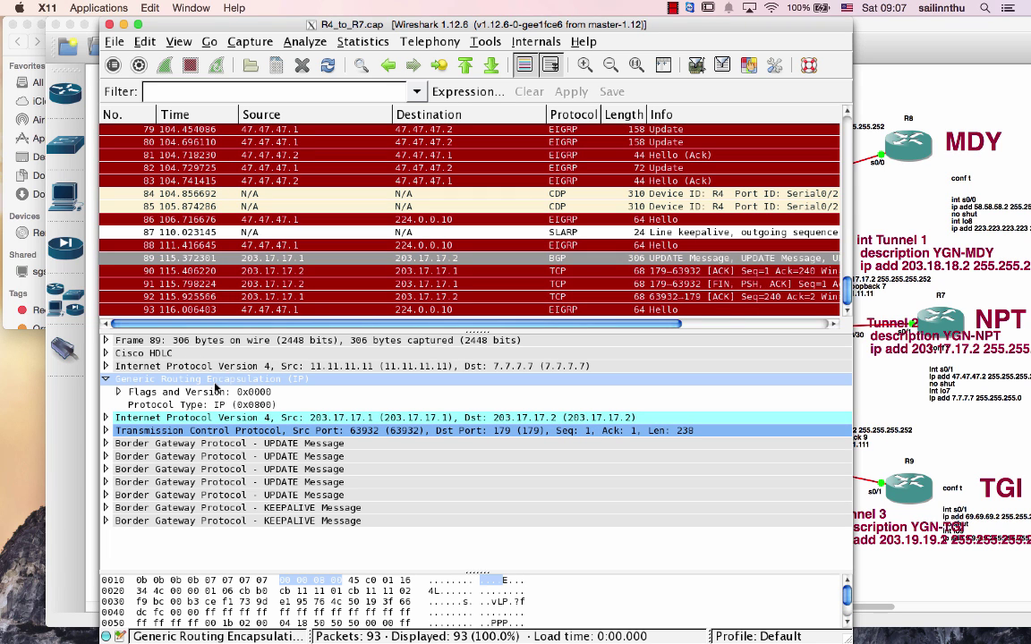
{"action": "left_click", "coordinate": [118, 392]}
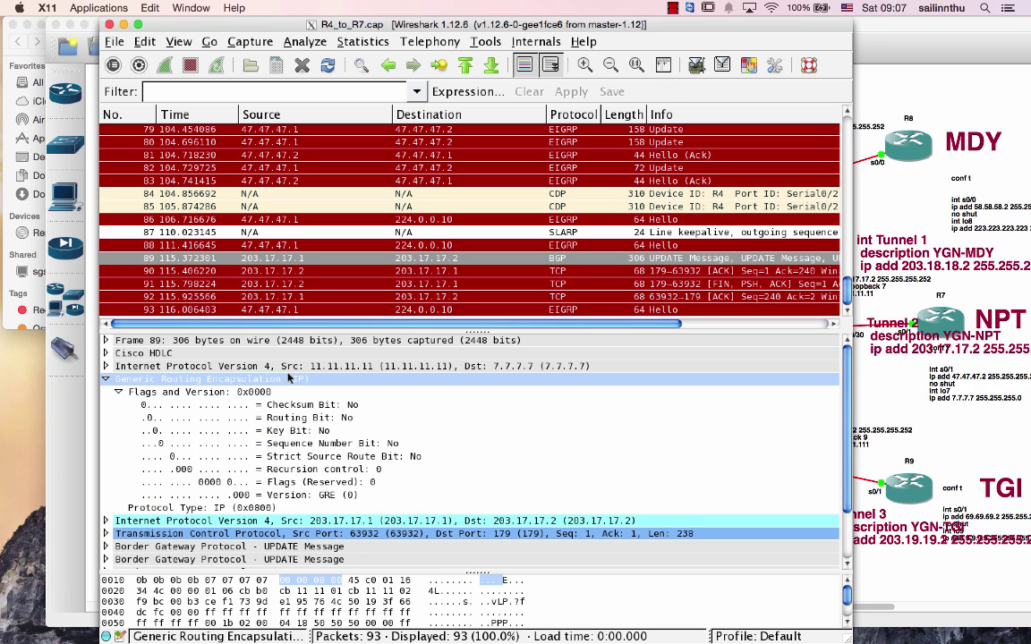
{"action": "scroll", "coordinate": [412, 400], "scroll_direction": "down", "scroll_amount": 2}
{"action": "scroll", "coordinate": [254, 349], "scroll_direction": "up", "scroll_amount": 2}
Step: Open R6_to_R9.cap from the wireshark_capture folder and inspect the GRE layer of the BGP KEEPALIVE packet from 203.19.19.2
{"action": "left_click", "coordinate": [7, 36]}
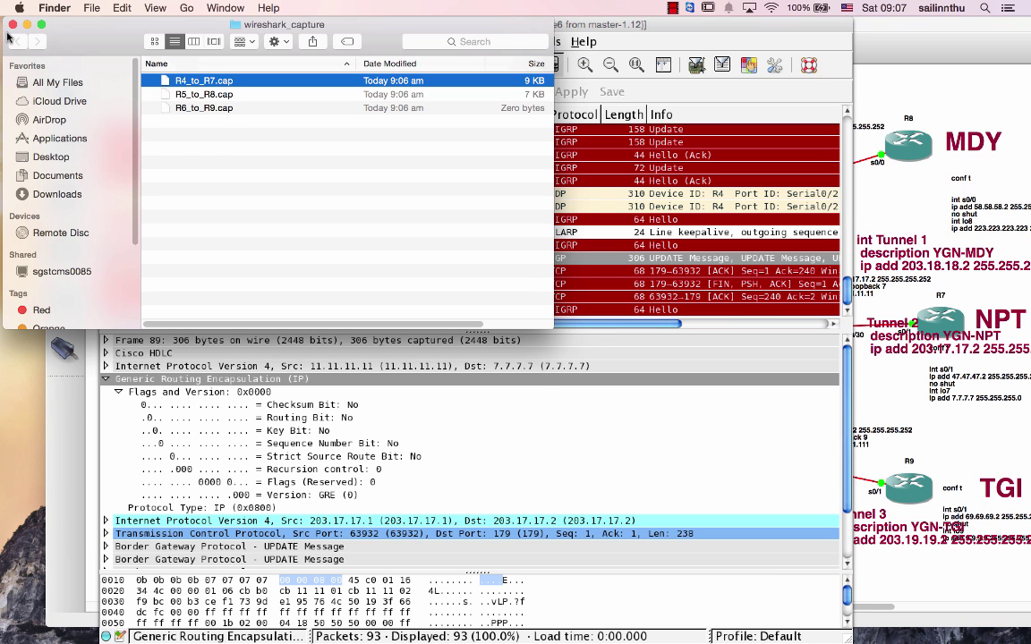
{"action": "double_click", "coordinate": [223, 108]}
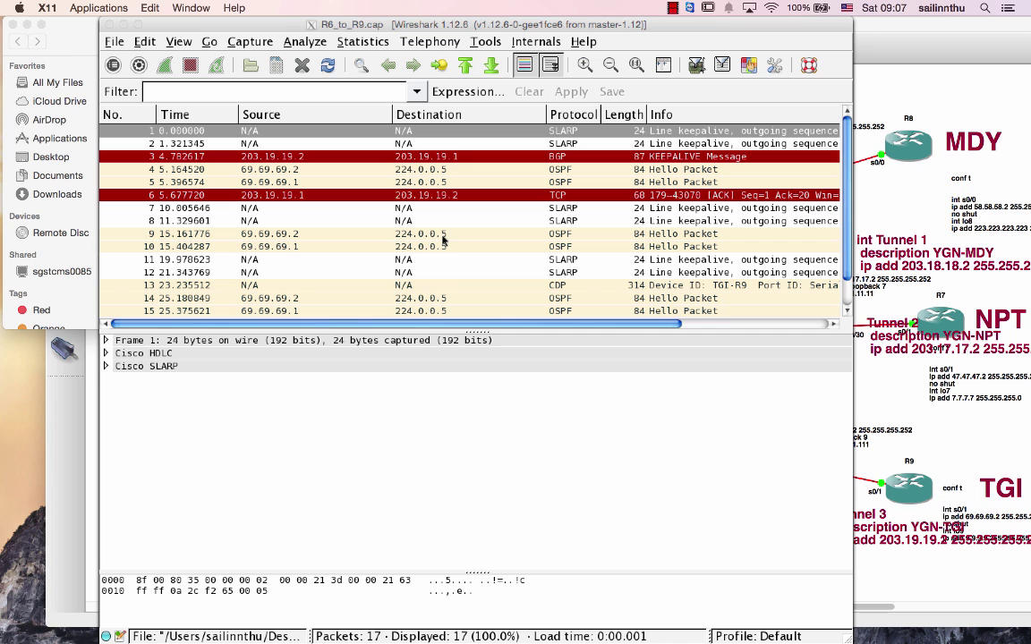
{"action": "left_click", "coordinate": [353, 158]}
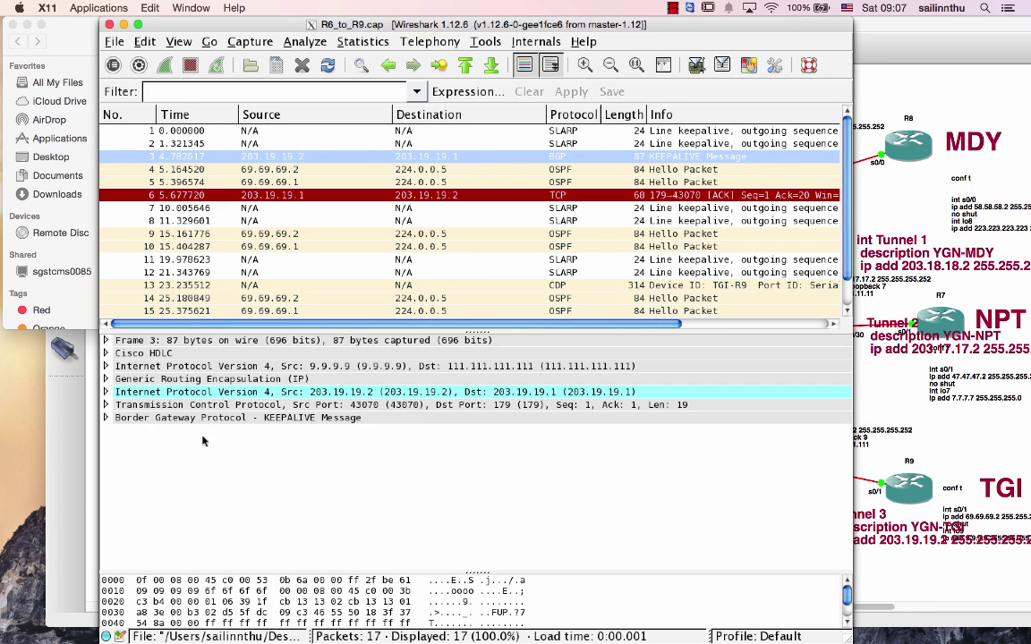
{"action": "double_click", "coordinate": [218, 379]}
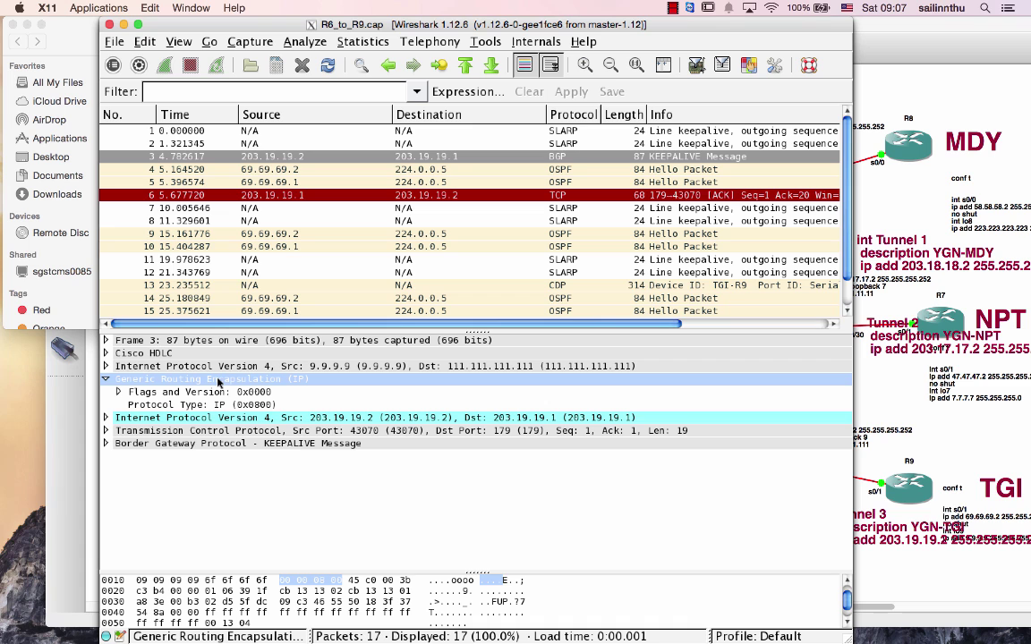
Step: Check the TCP ACK packet from 203.19.19.1 and the remaining packets in R6_to_R9.cap, and switch back to GNS3
{"action": "double_click", "coordinate": [412, 195]}
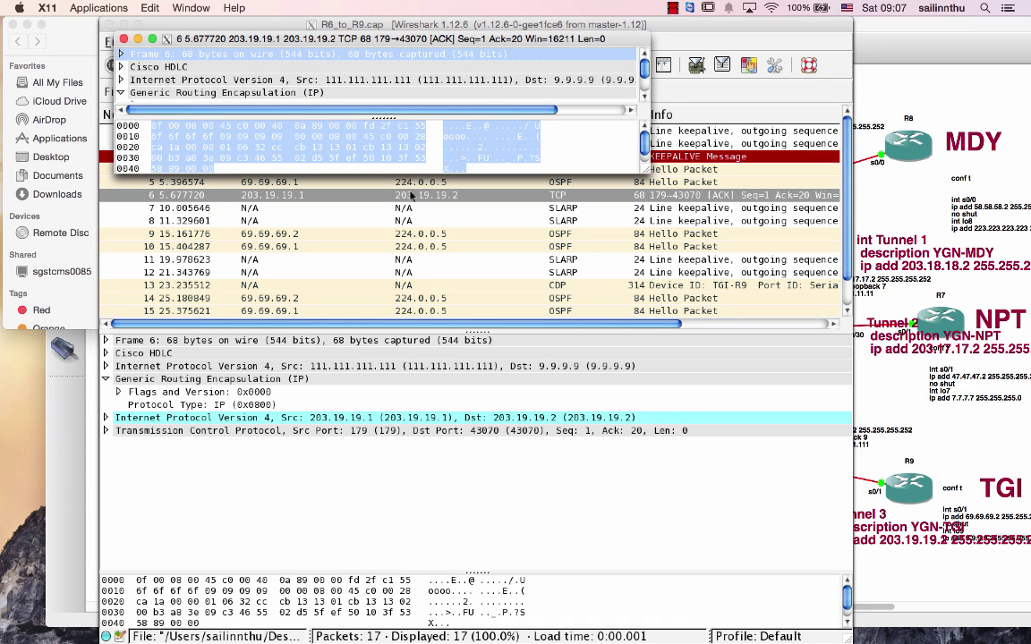
{"action": "left_click", "coordinate": [123, 39]}
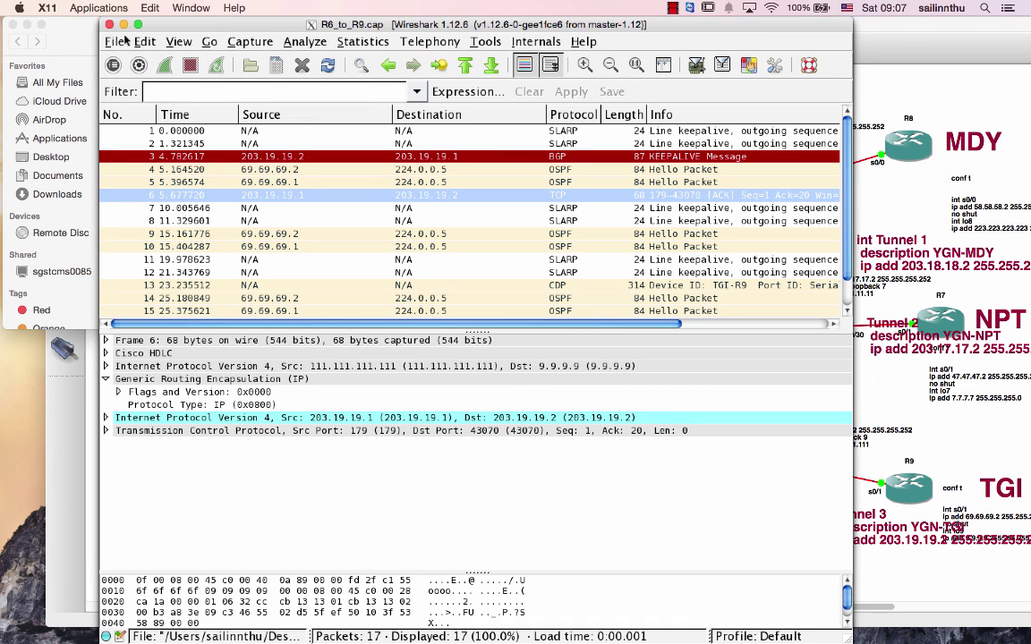
{"action": "scroll", "coordinate": [456, 192], "scroll_direction": "down", "scroll_amount": 2}
{"action": "scroll", "coordinate": [455, 192], "scroll_direction": "right", "scroll_amount": 3}
{"action": "scroll", "coordinate": [456, 192], "scroll_direction": "left", "scroll_amount": 3}
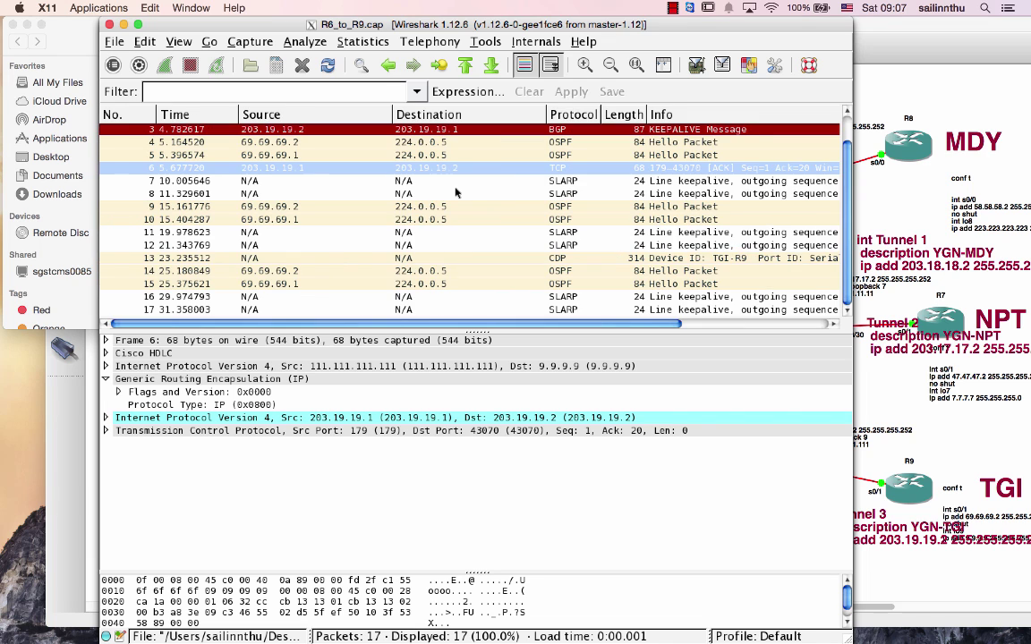
{"action": "left_click", "coordinate": [918, 36]}
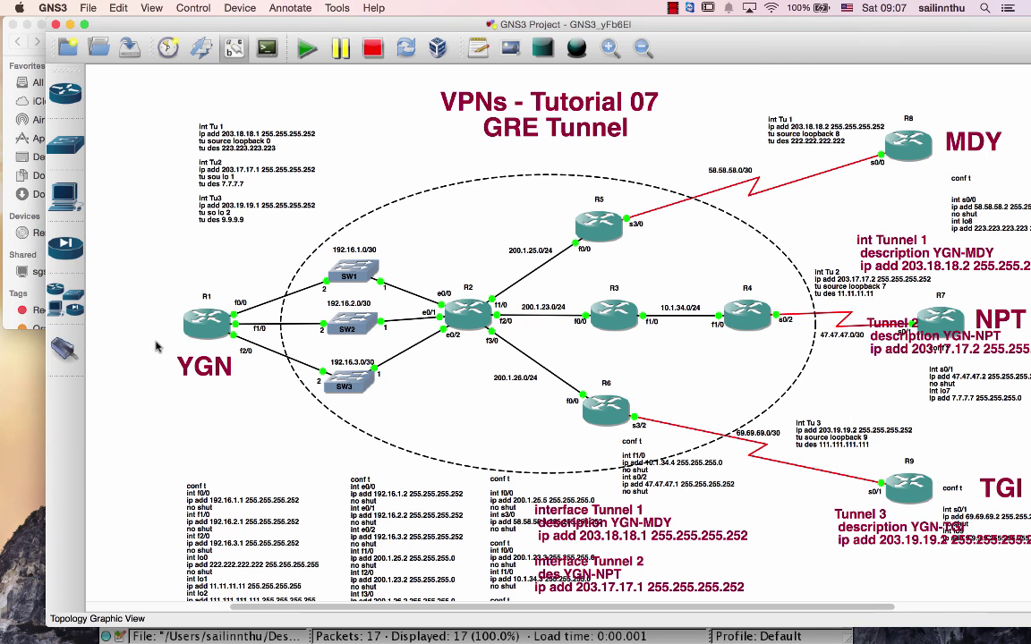